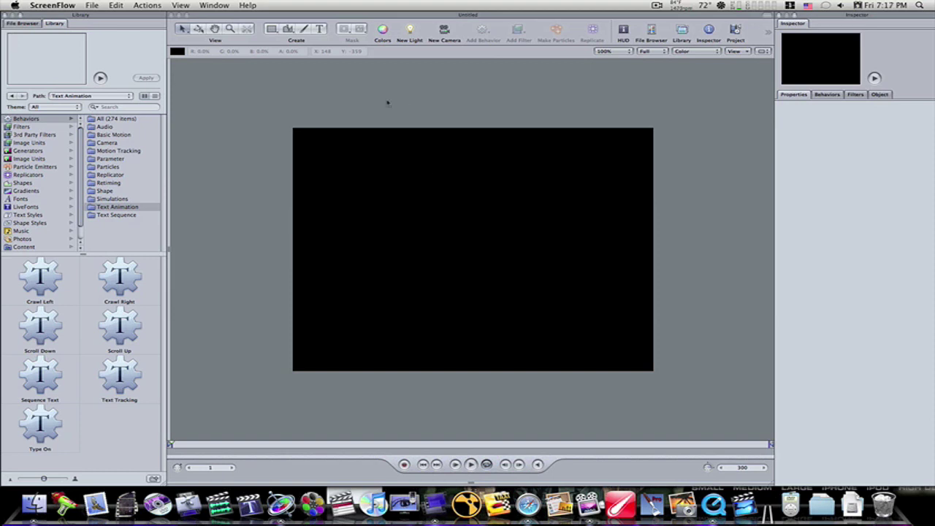
Draw a closed, roughly right-angled triangle with the Bezier tool in the upper-left area of the canvas.
click(273, 31)
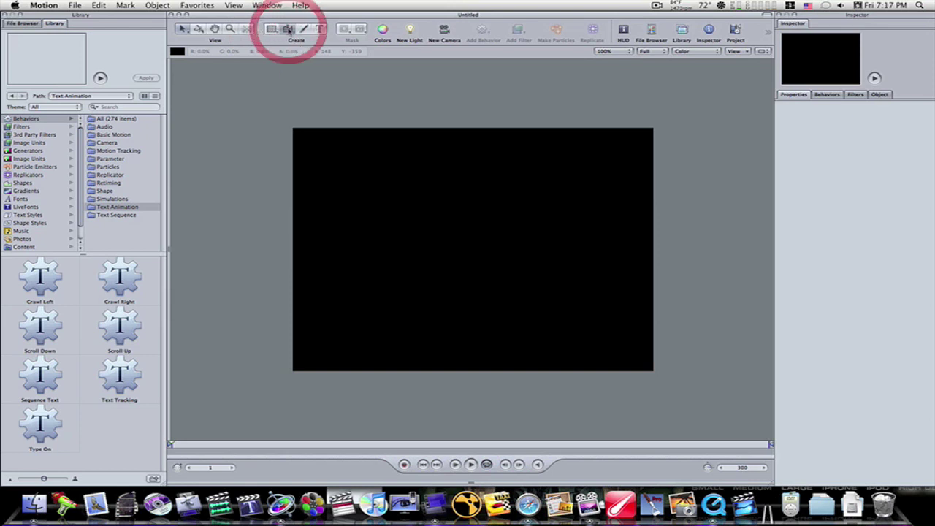
click(288, 30)
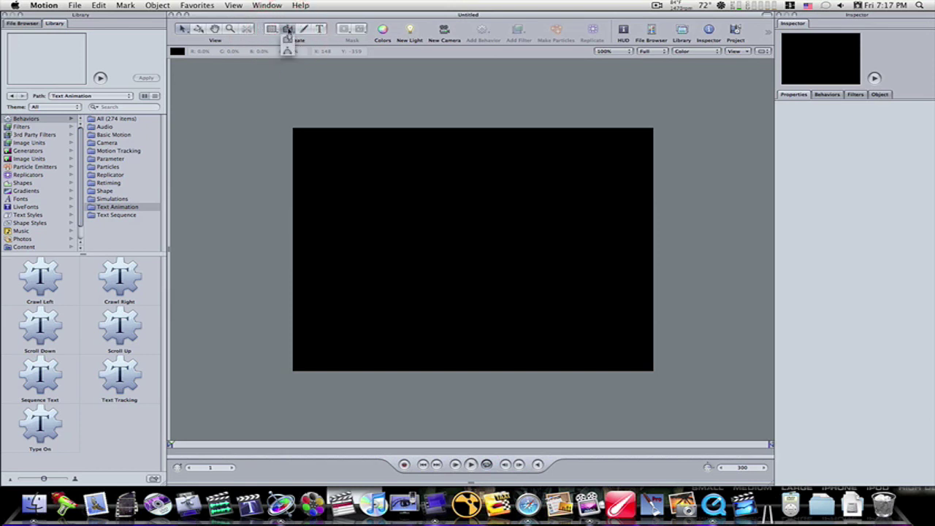
click(376, 203)
click(291, 31)
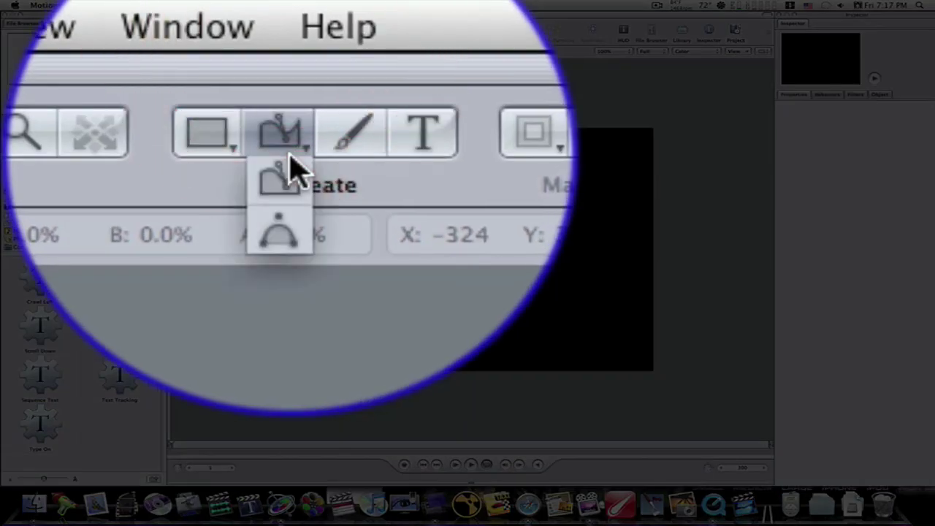
click(290, 183)
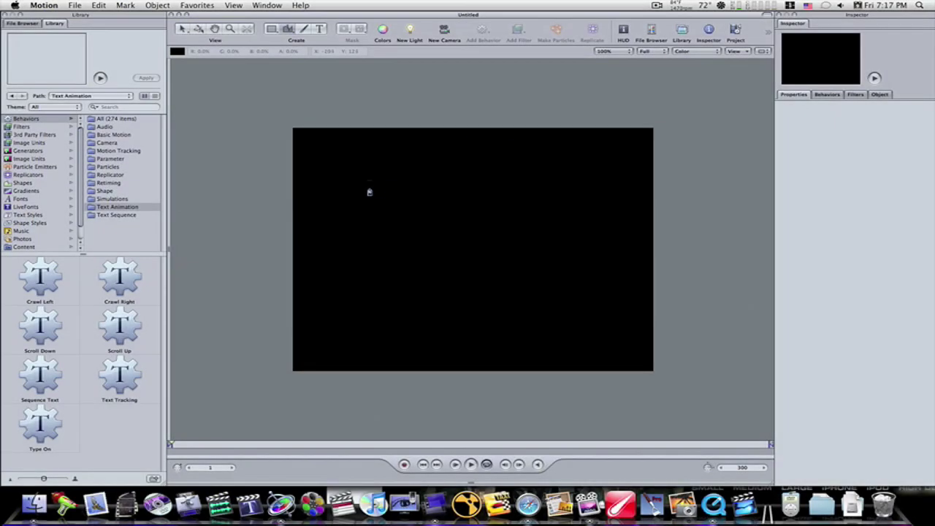
click(369, 189)
click(373, 269)
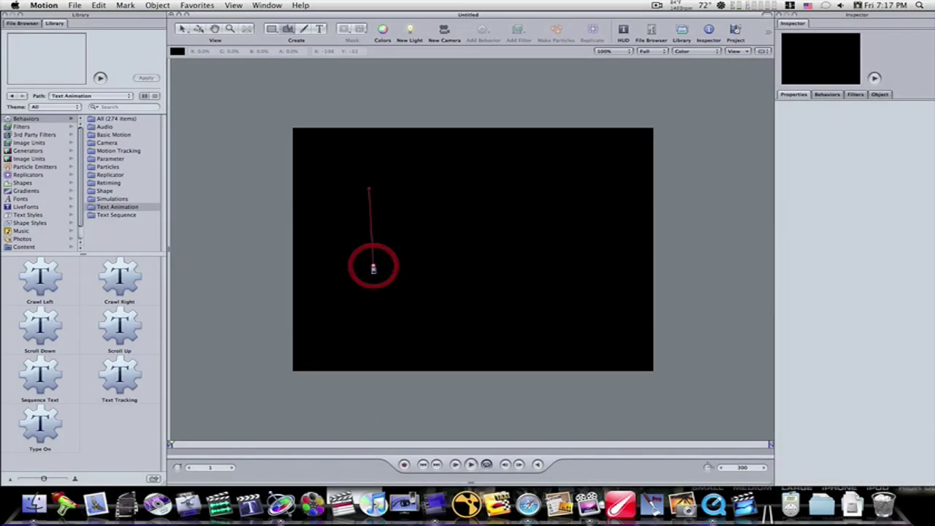
click(453, 268)
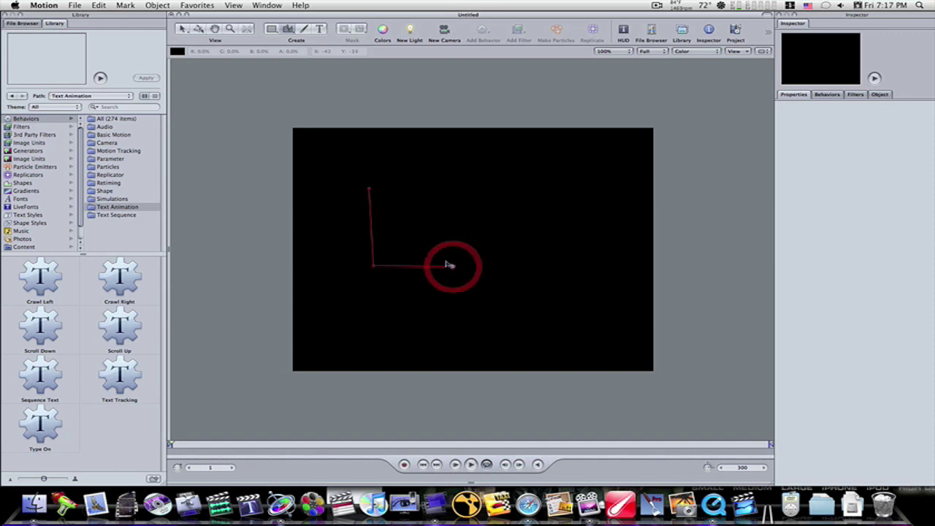
click(370, 191)
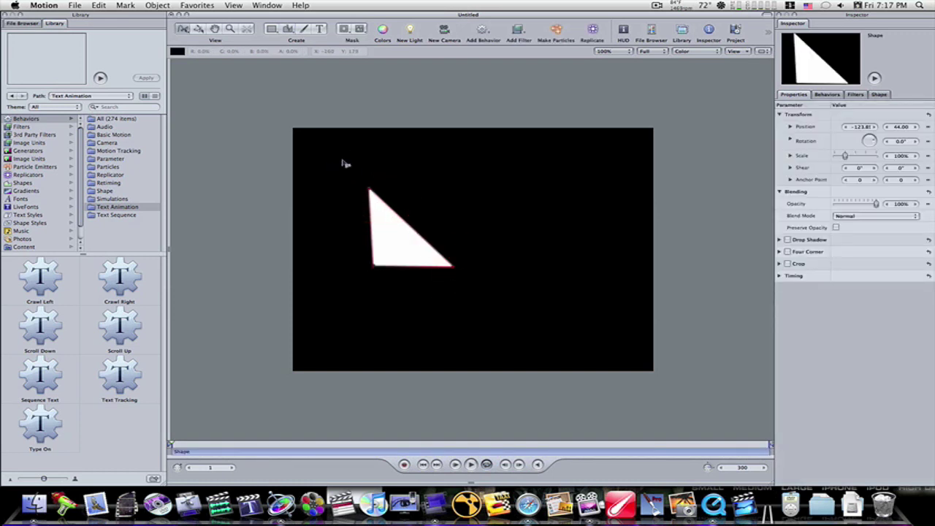
Show the project's layer list and hide its Blend Mode column.
click(733, 33)
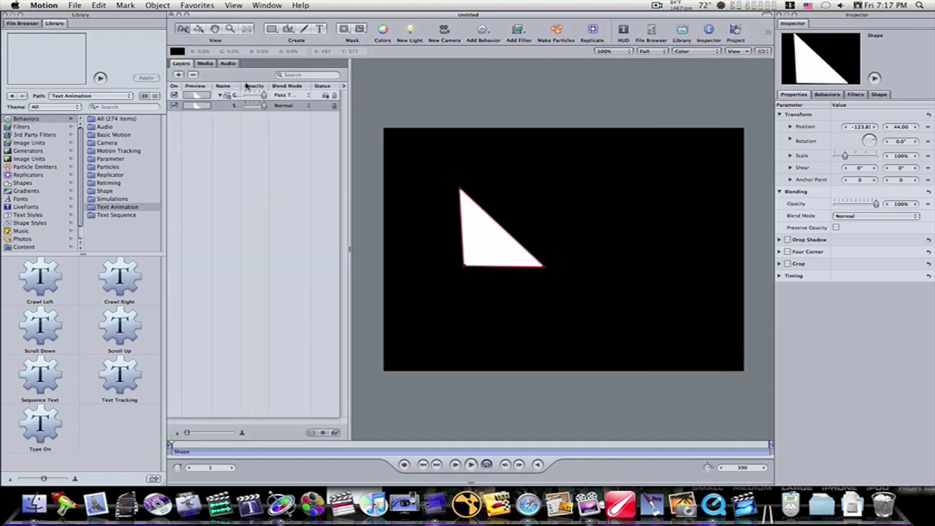
click(341, 87)
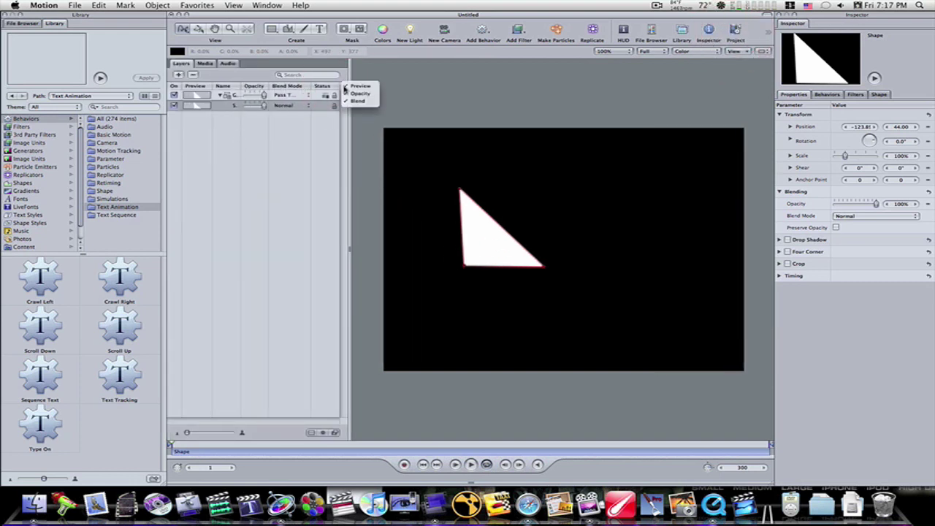
click(354, 102)
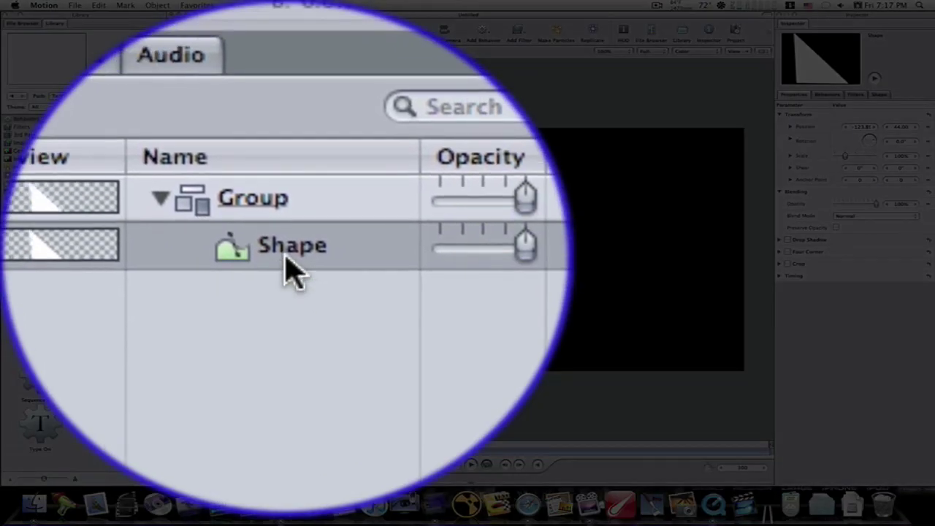
Rename the group containing the shape as Triangles.
double_click(286, 255)
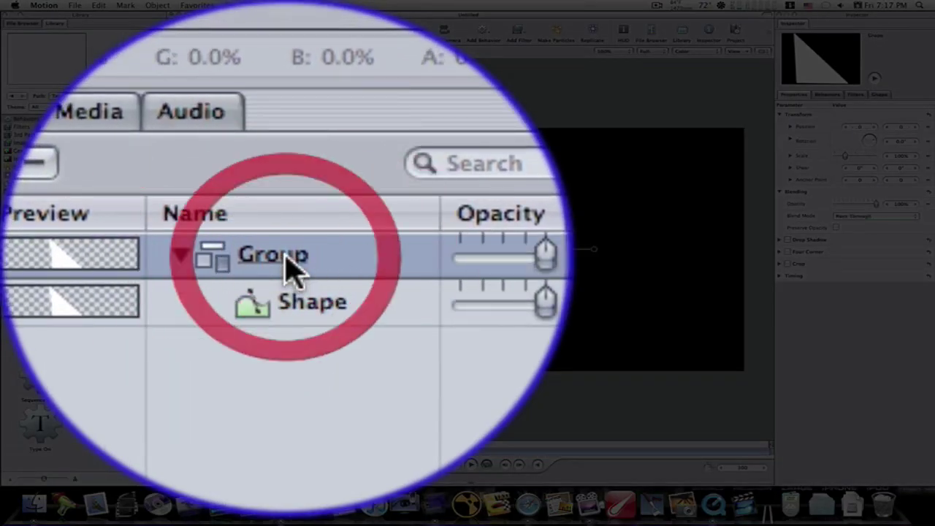
double_click(286, 267)
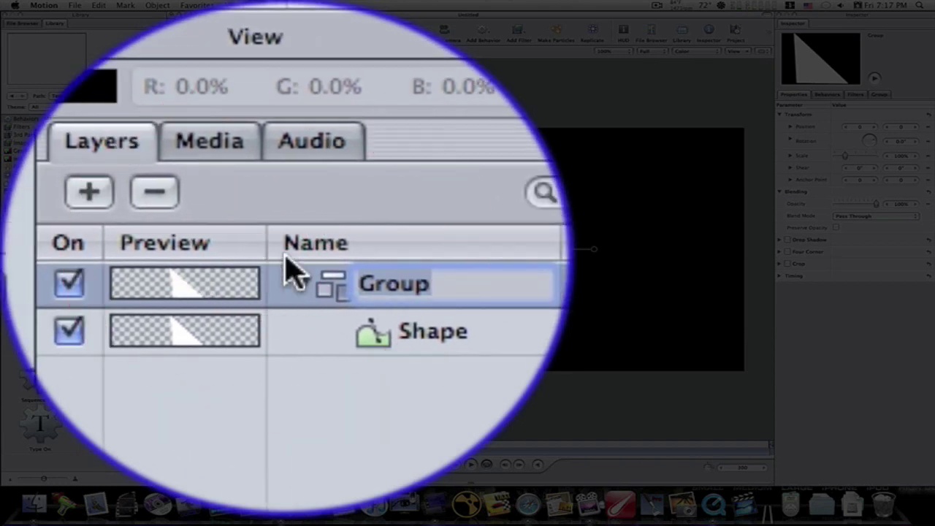
text(T)
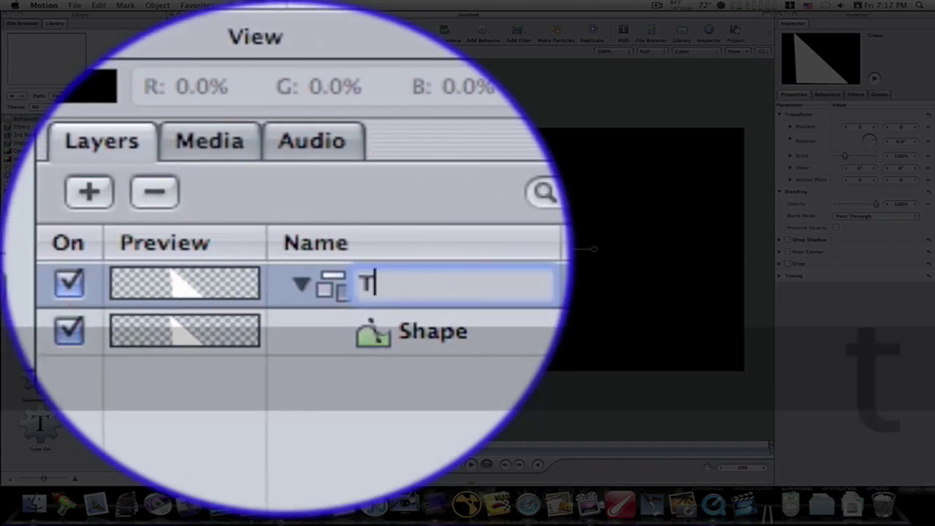
text(riangles)
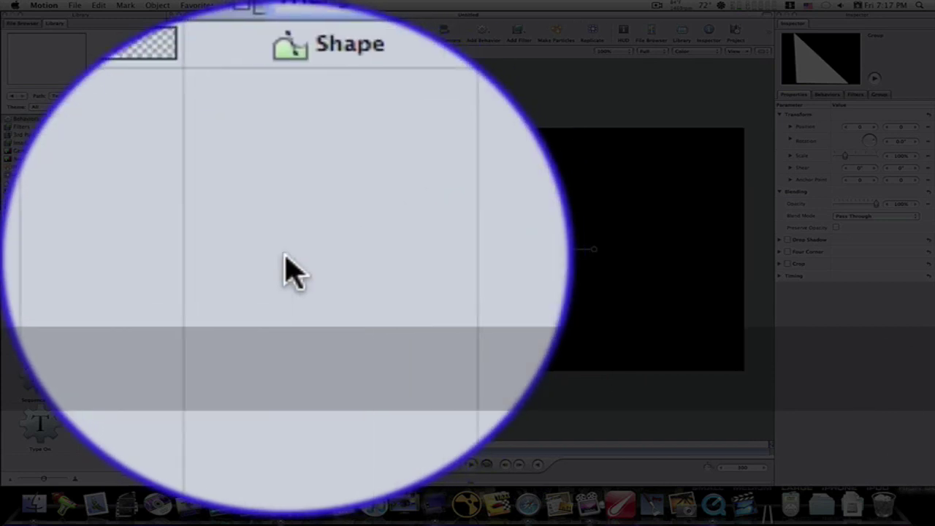
click(290, 256)
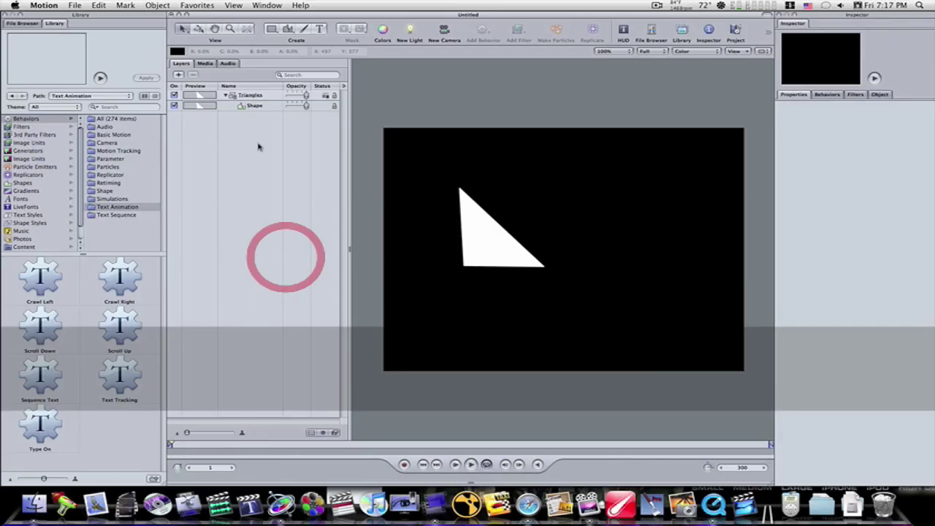
Duplicate the triangle twice and place the two copies in a horizontal row beside the original.
click(489, 257)
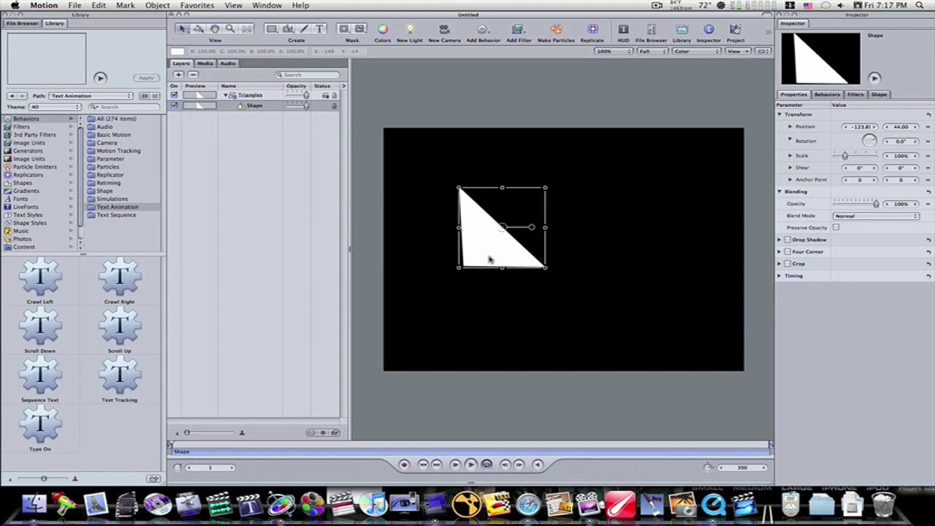
key(super+d)
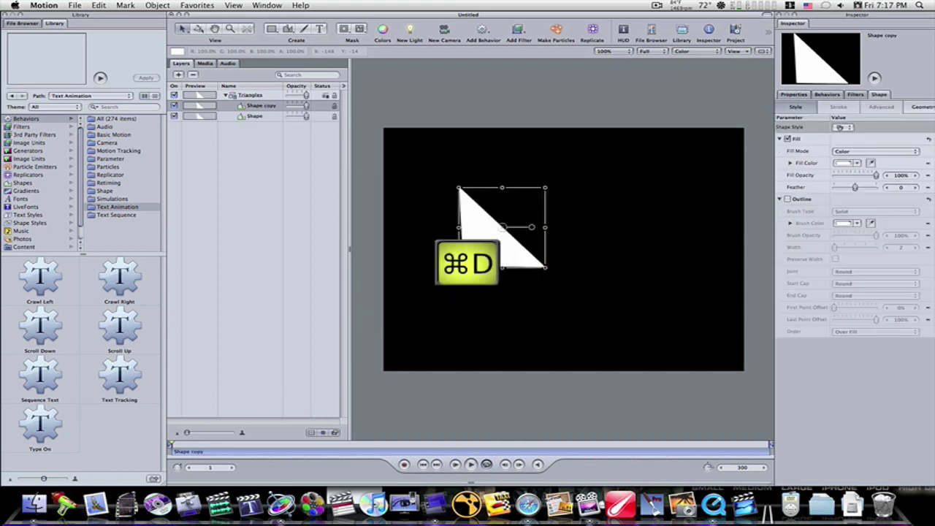
key(super+d)
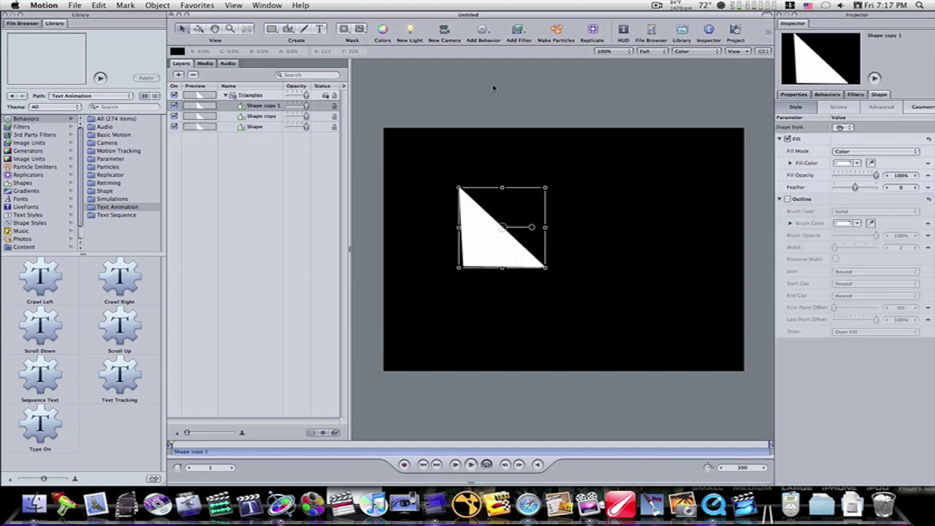
drag(496, 232, 568, 232)
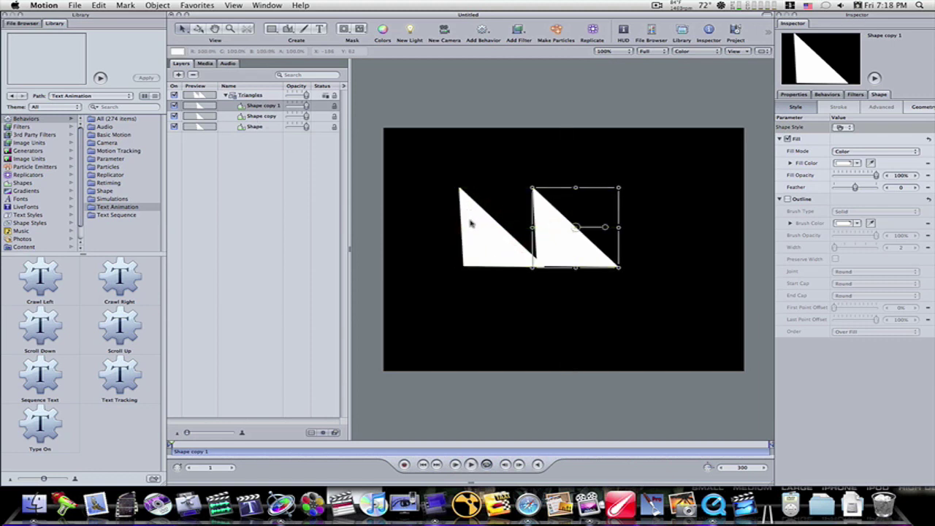
drag(472, 216, 628, 220)
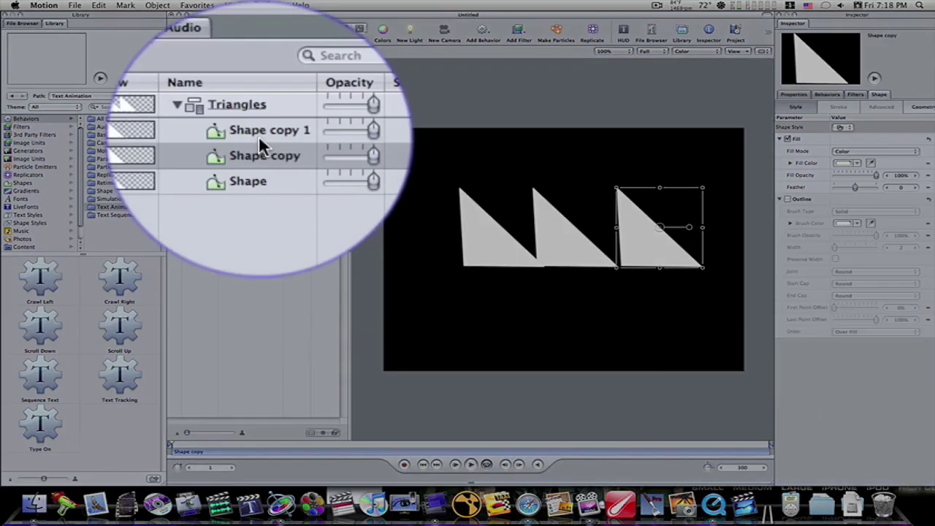
Rename the Shape copy 1 layer as Red.
click(260, 106)
double_click(288, 268)
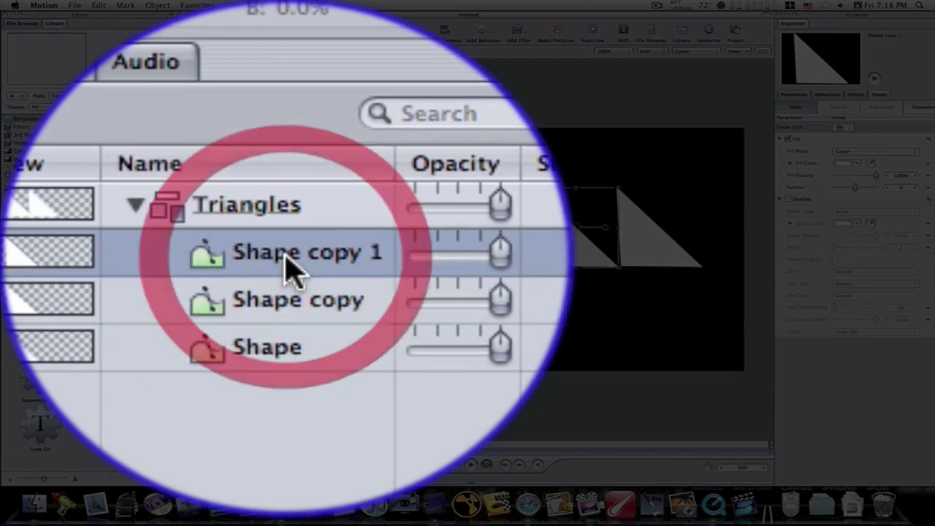
key(BackSpace)
key(BackSpace)
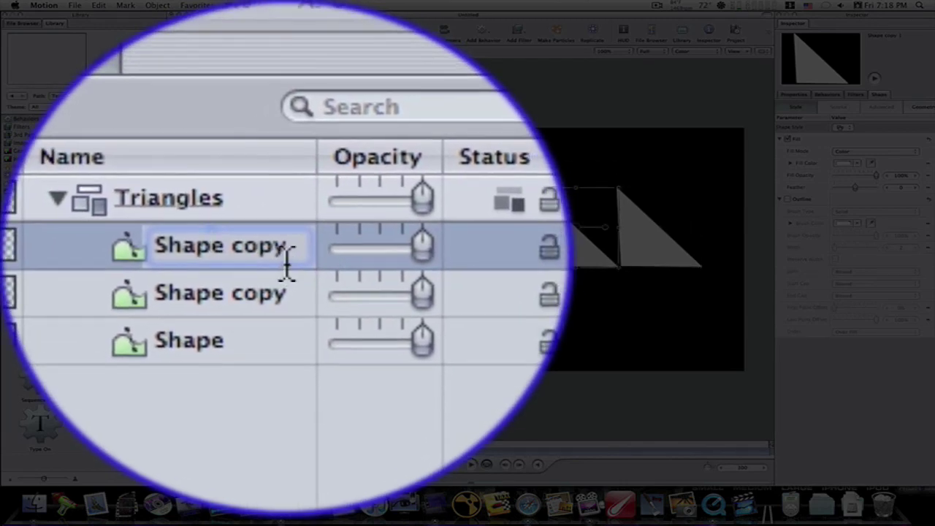
click(286, 257)
text(Red 1)
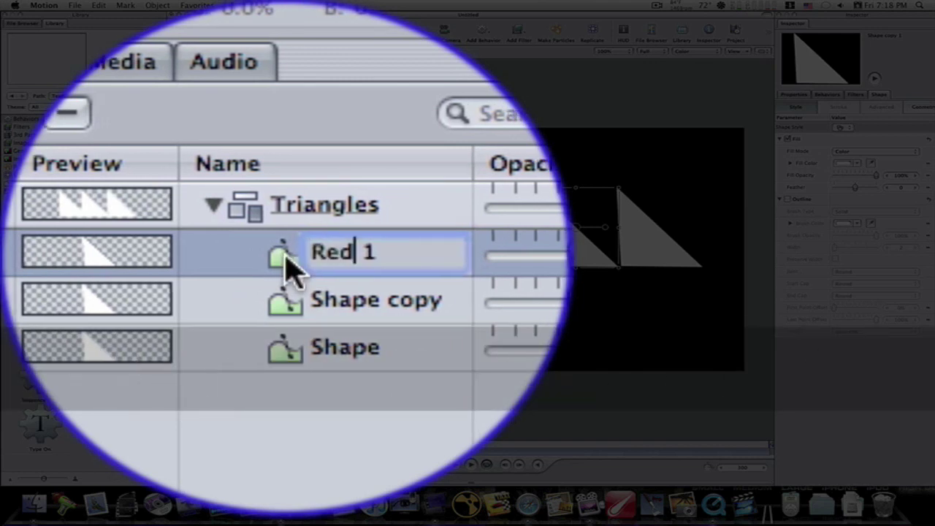
key(Right)
key(BackSpace)
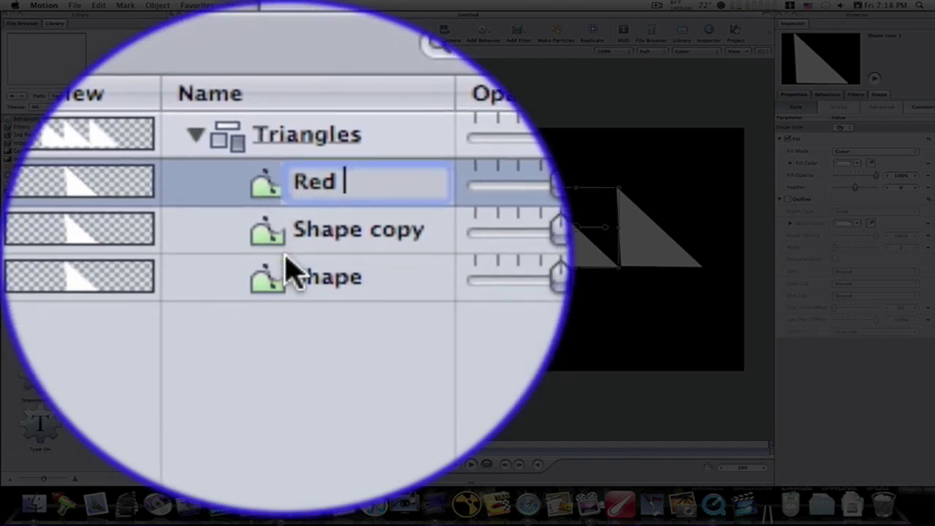
click(289, 267)
Rename the Shape copy layer as Blue and the original Shape layer as Green.
click(285, 257)
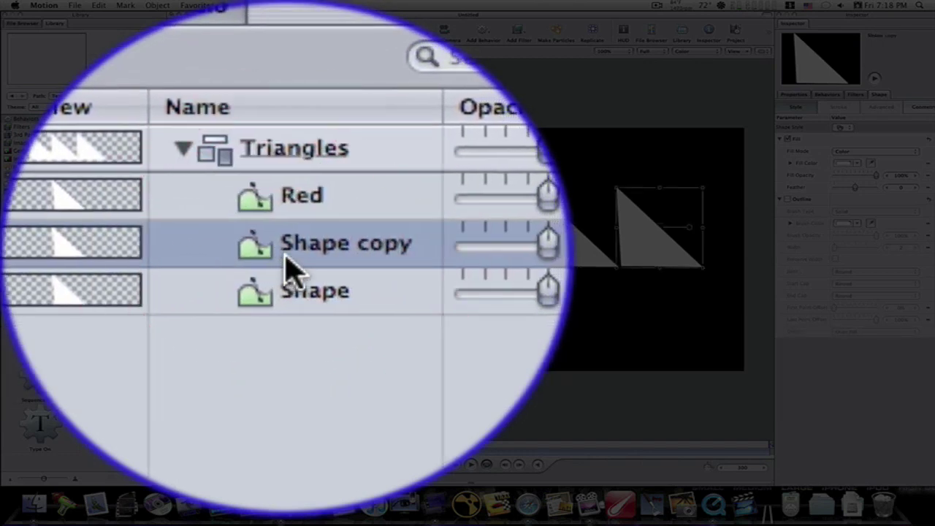
double_click(287, 259)
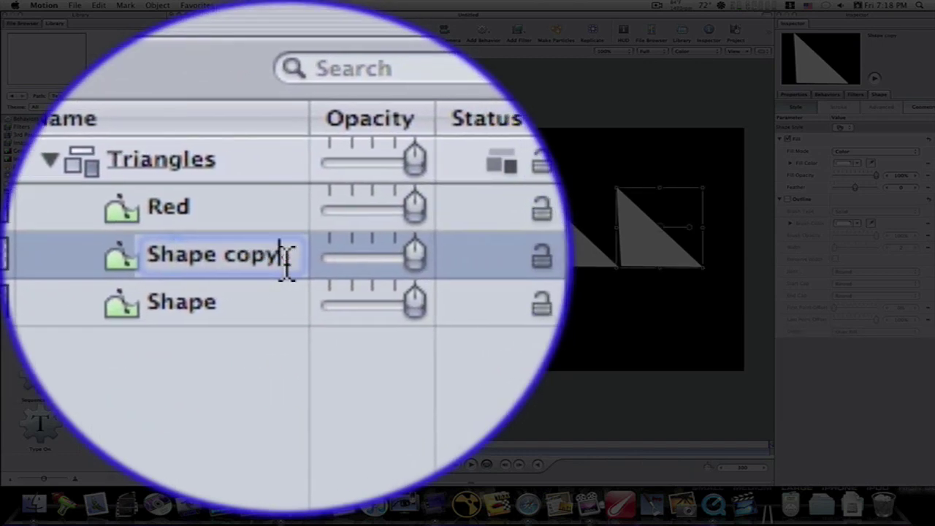
text(Blue)
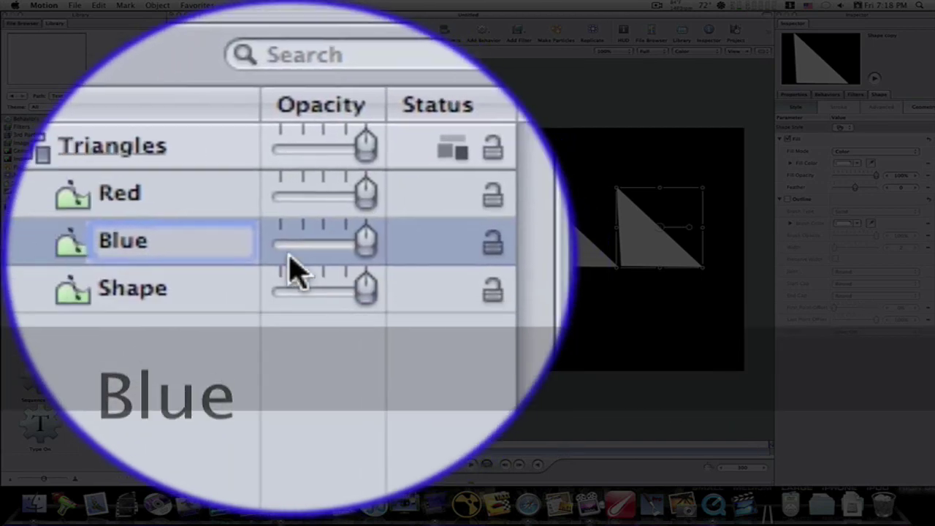
click(135, 289)
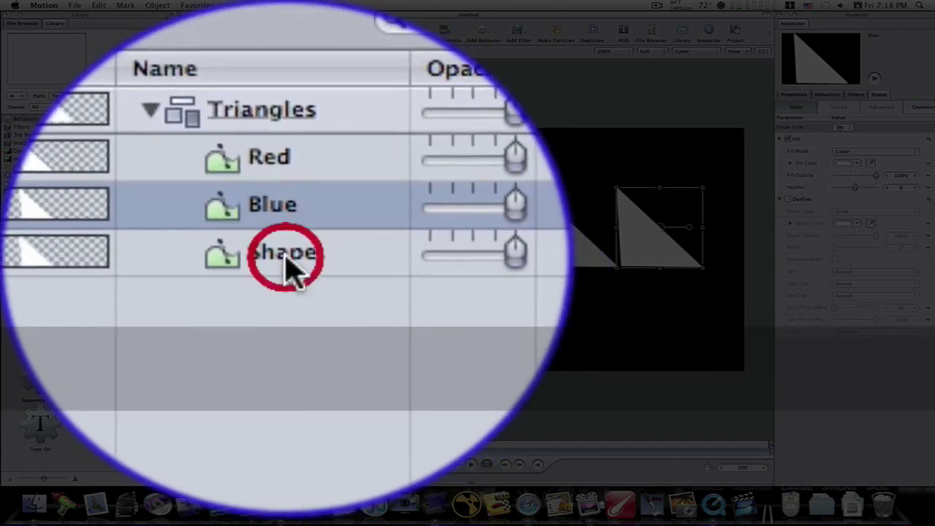
double_click(287, 260)
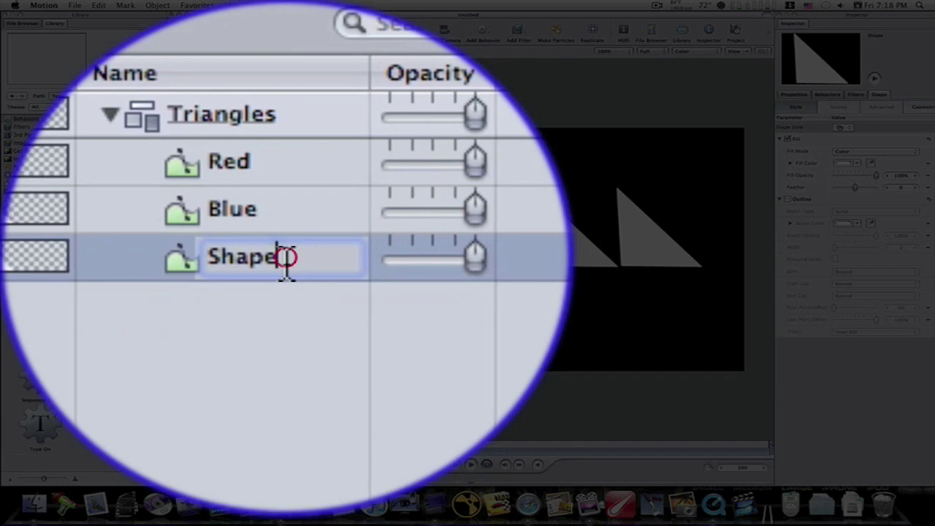
text(Green)
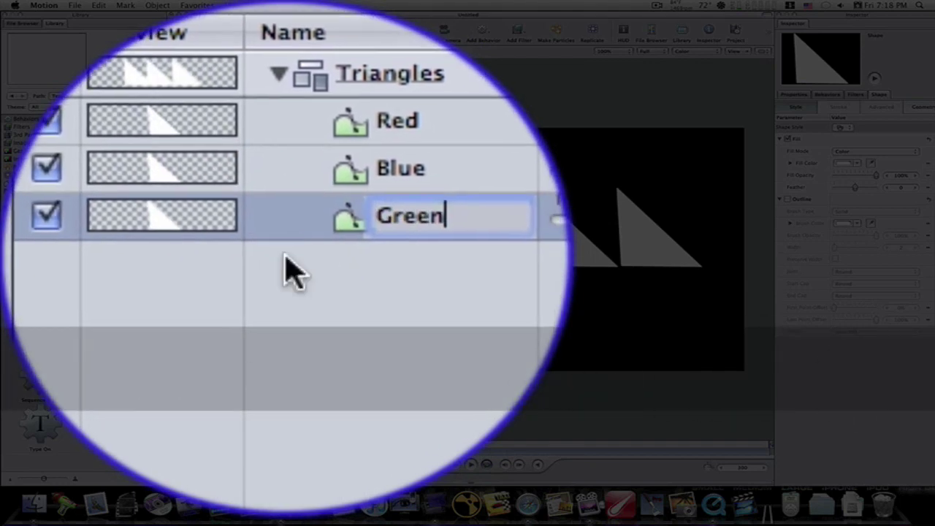
click(286, 271)
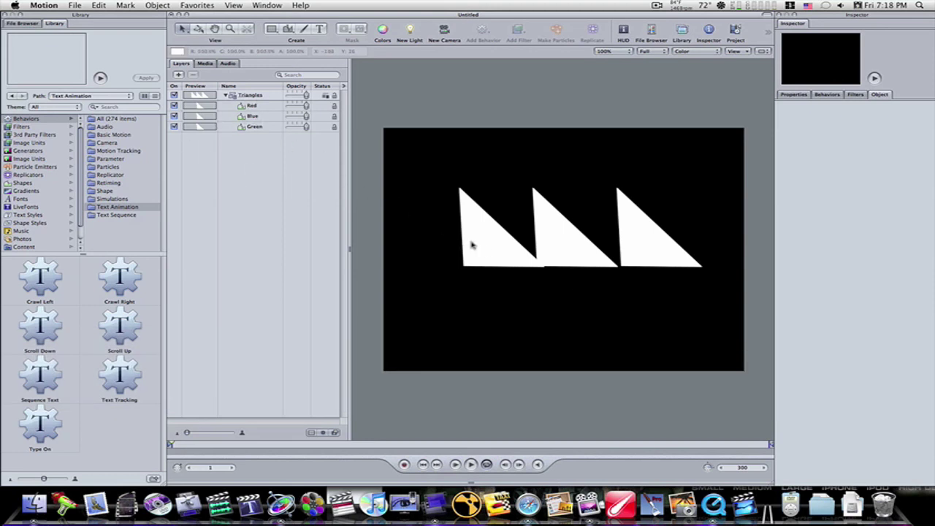
Set the fill color of the leftmost triangle to green and of the middle triangle to red.
click(472, 245)
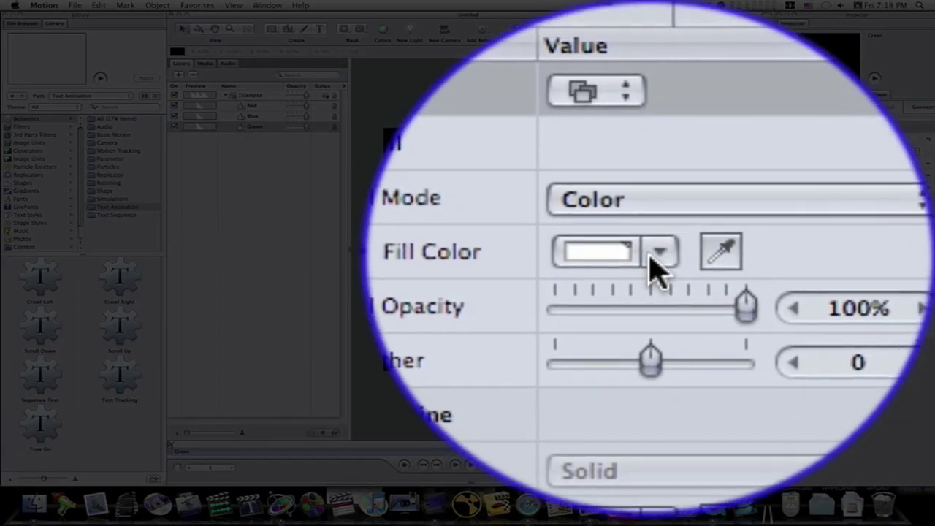
click(858, 163)
click(859, 186)
click(862, 200)
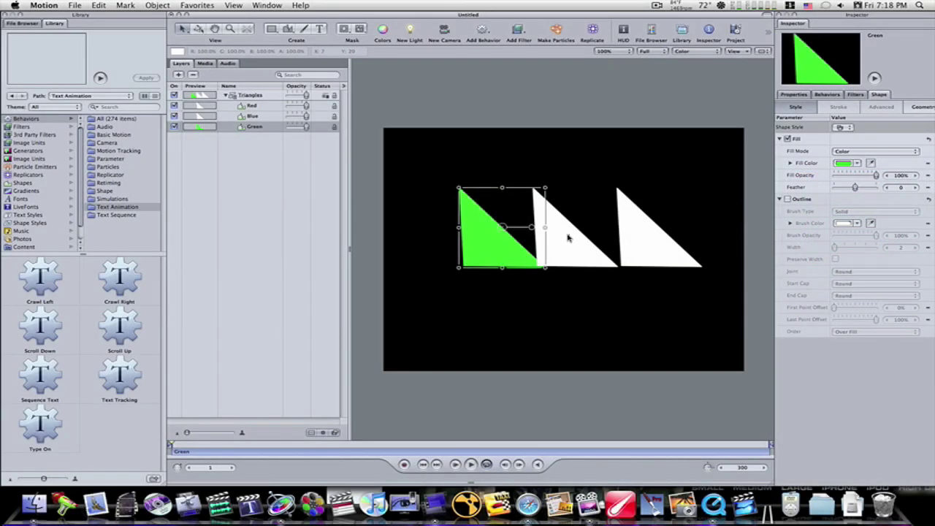
click(569, 237)
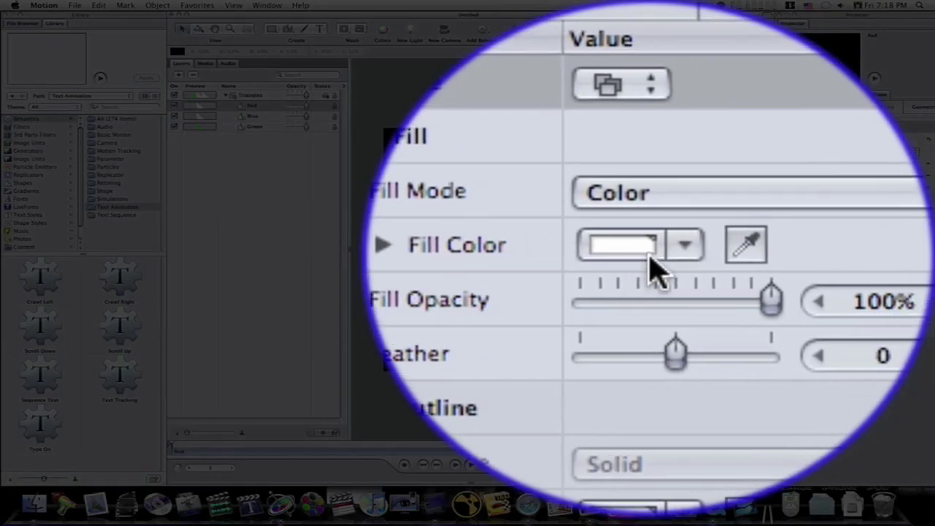
click(857, 162)
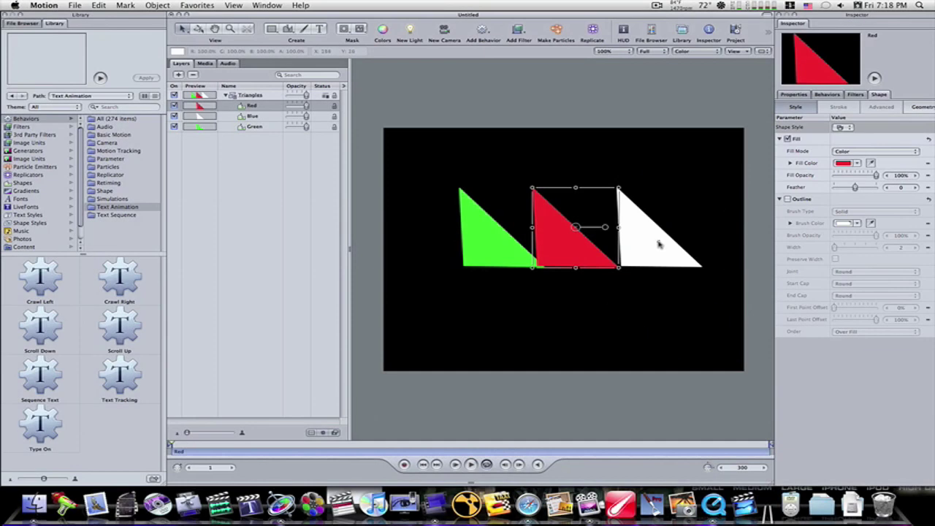
Set the fill color of the rightmost triangle to blue.
click(661, 245)
click(629, 300)
click(653, 257)
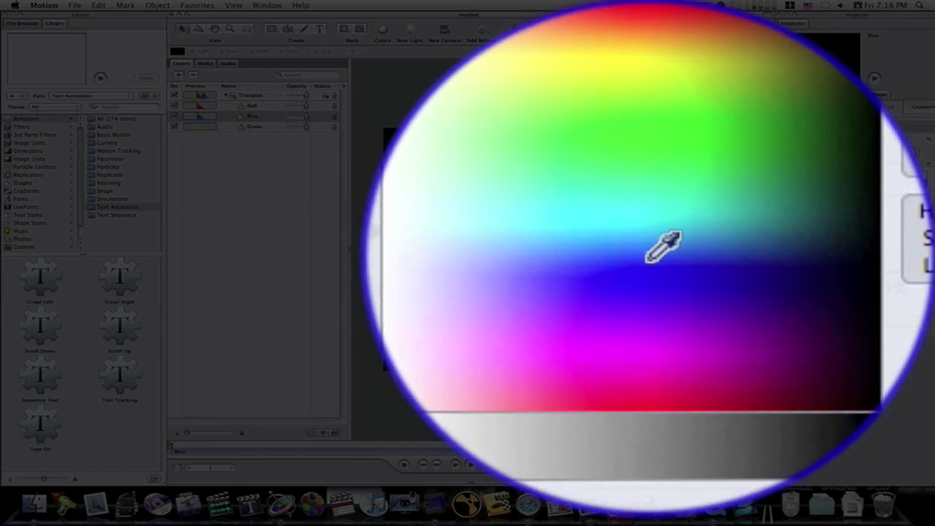
click(647, 261)
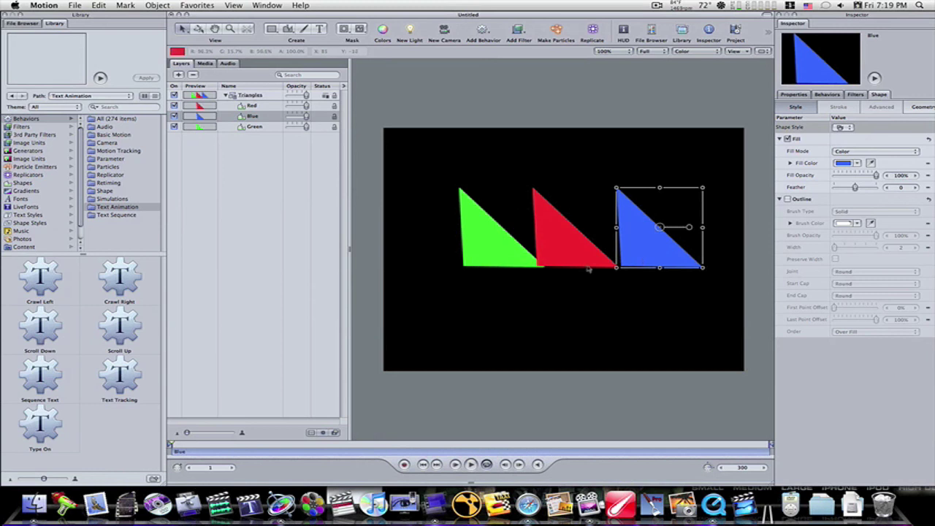
Collapse the Triangles group and add a new group to the project.
click(627, 55)
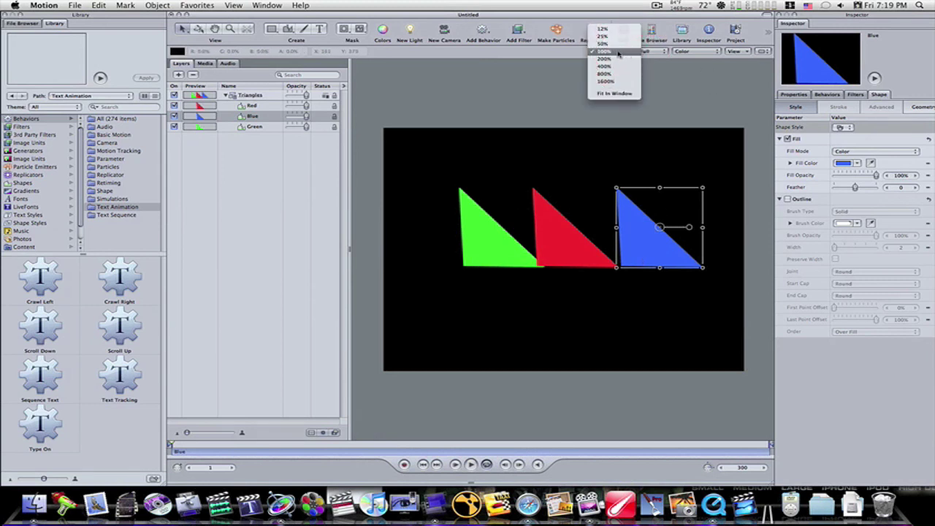
click(618, 44)
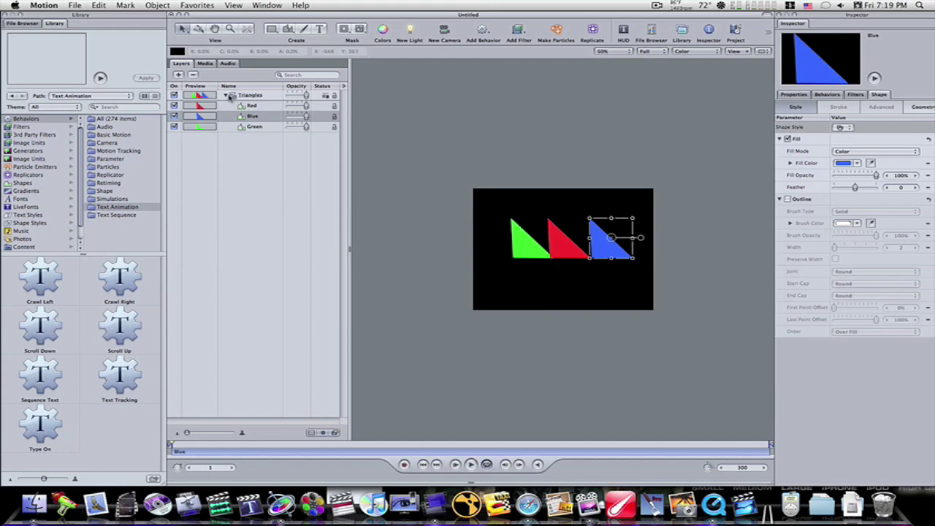
click(227, 96)
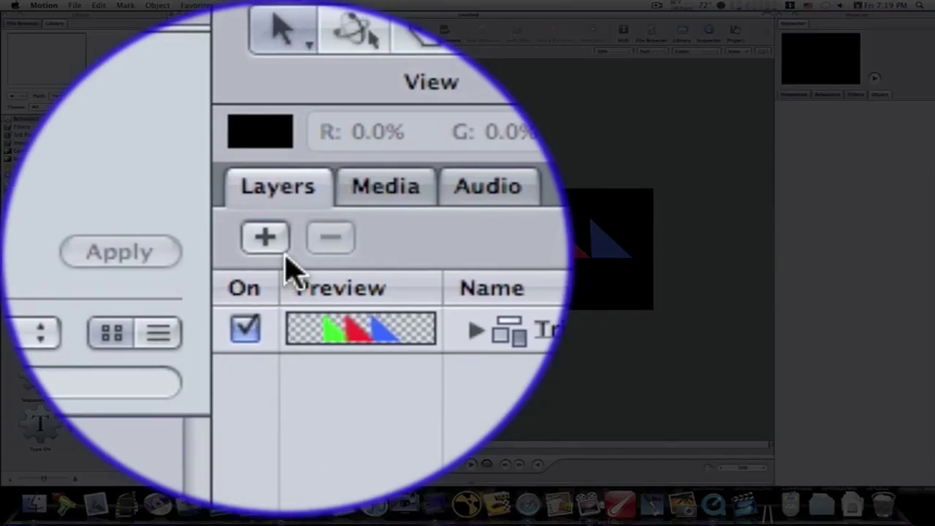
click(178, 75)
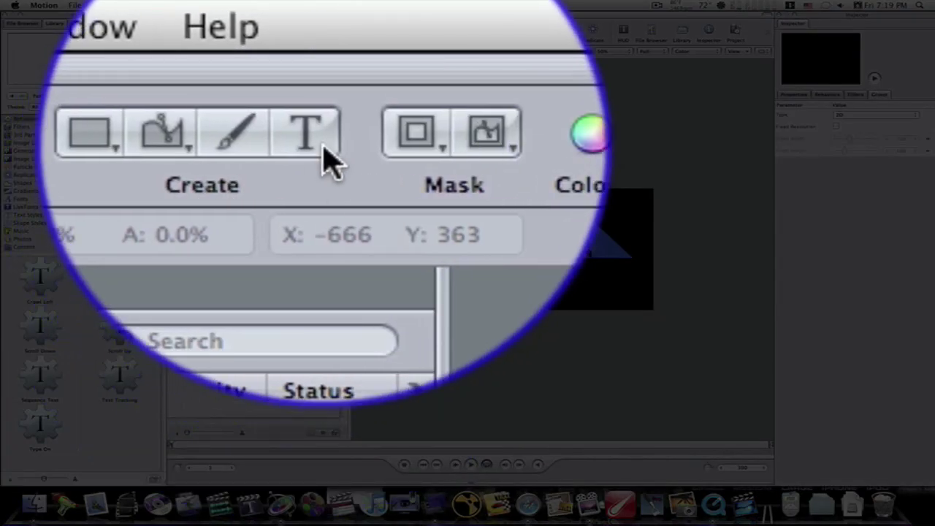
Add the text "RGB Entertainment" below the triangles in the new group.
click(334, 32)
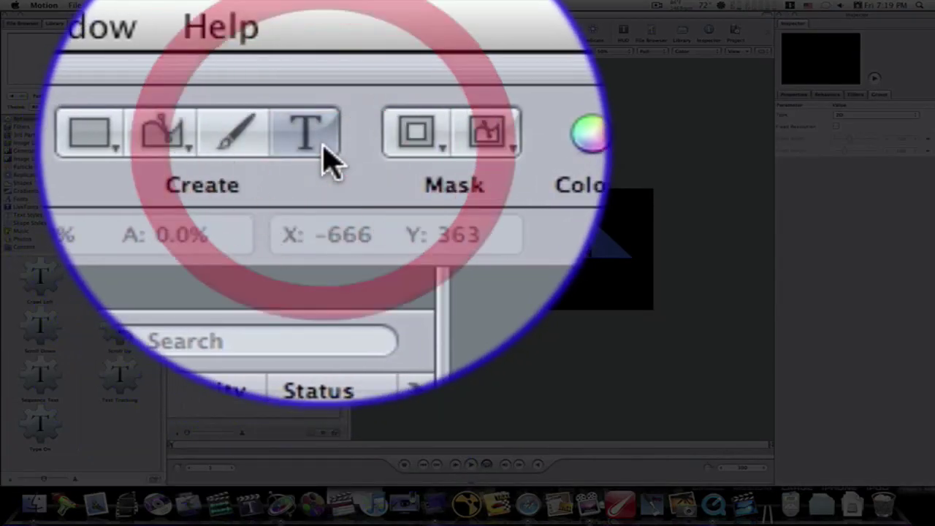
click(539, 286)
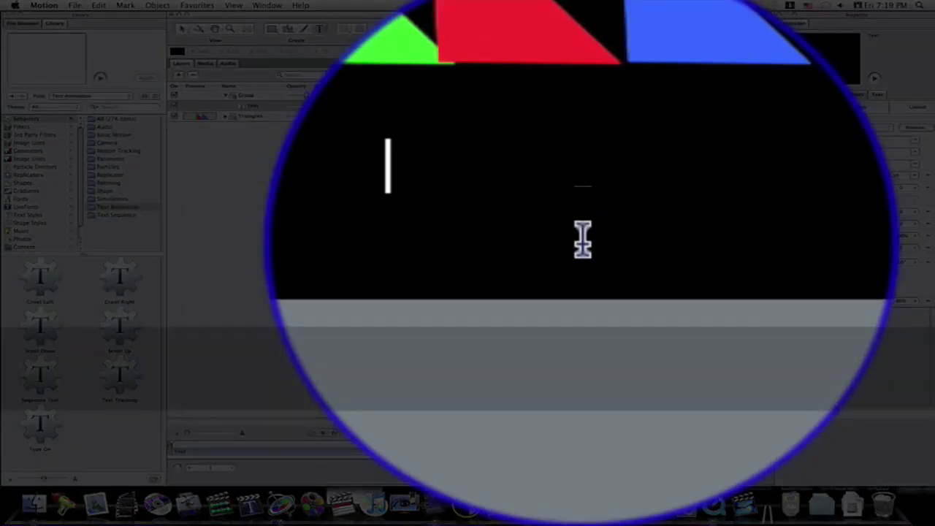
text(RGB Entertainment)
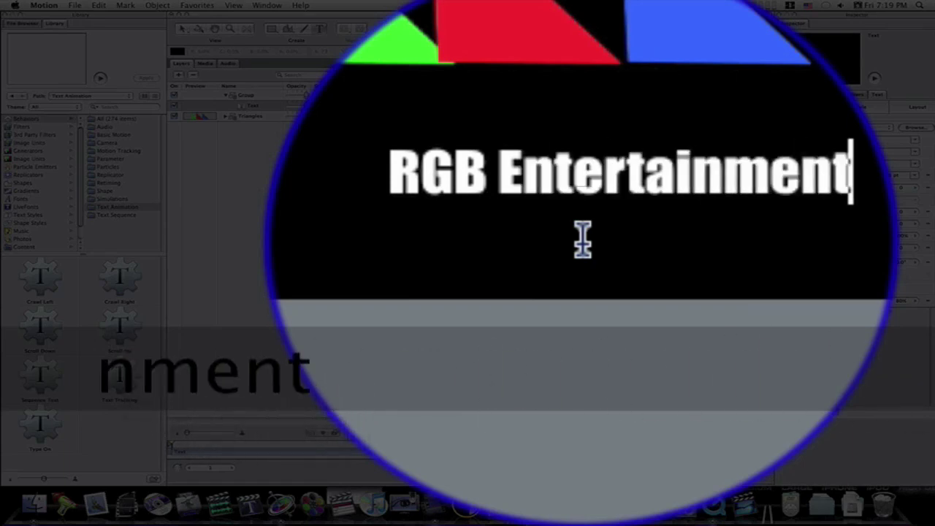
key(Escape)
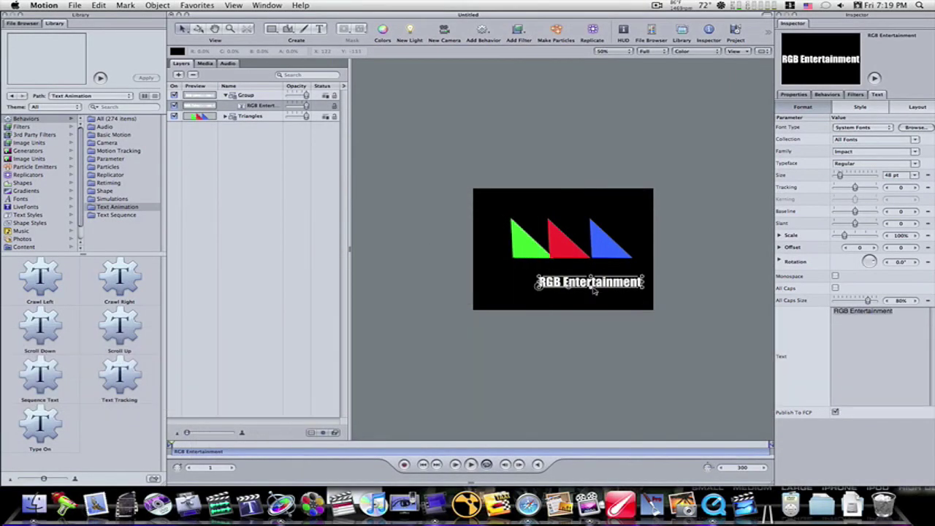
Move the text just below the frame and the green, blue and red triangles outside its left, right and top edges respectively.
drag(592, 285, 577, 387)
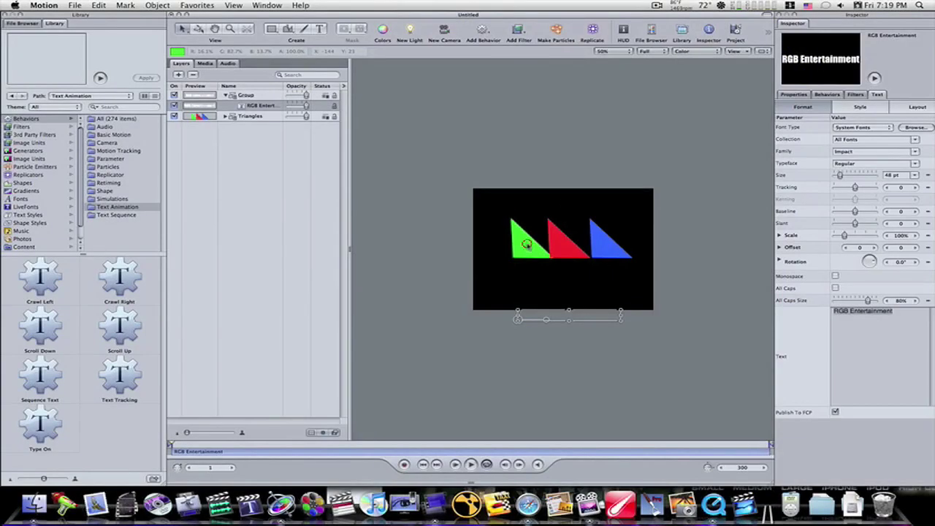
drag(527, 244, 447, 246)
drag(606, 248, 670, 247)
drag(630, 278, 563, 179)
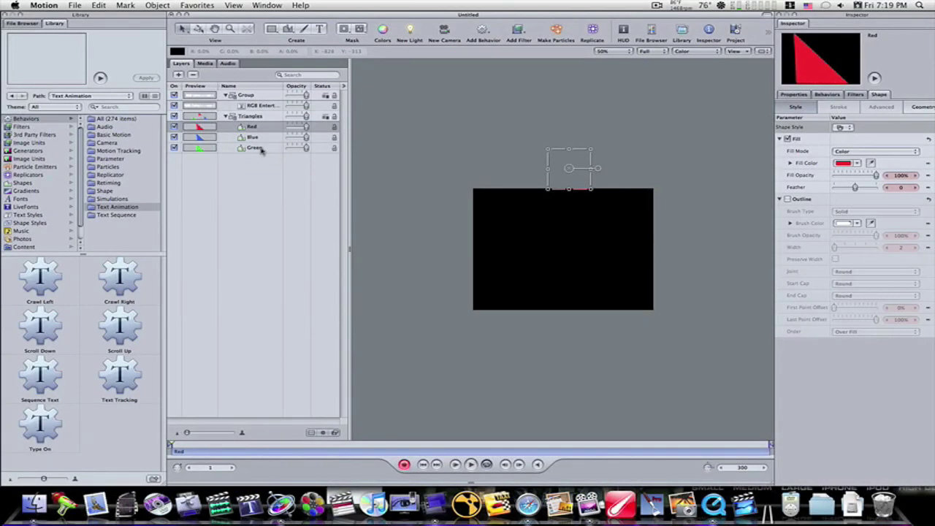
Keyframe the Green triangle at position 0, 0 on frame 48.
click(261, 149)
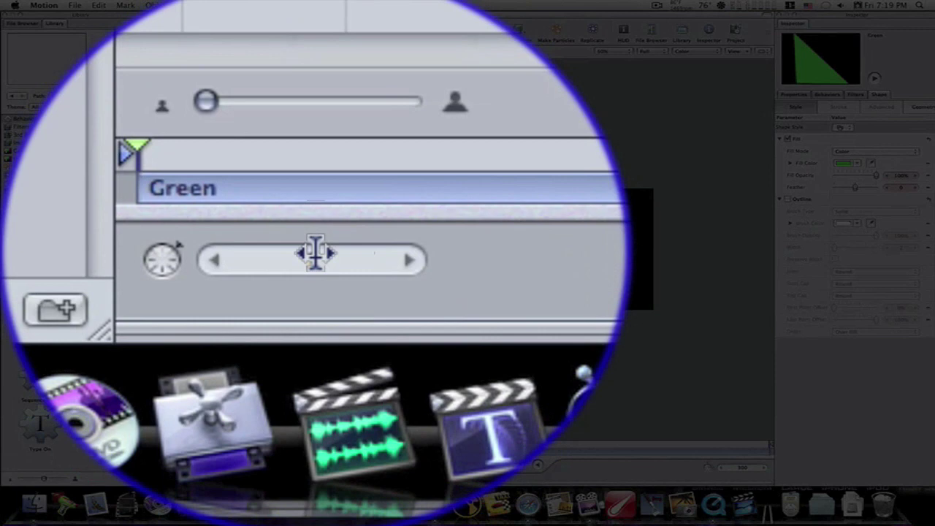
click(316, 254)
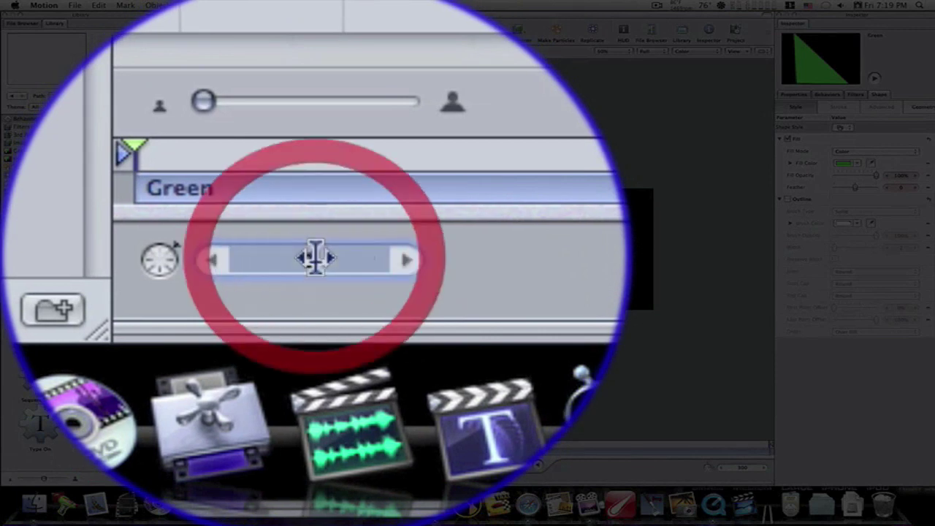
text(48)
key(Return)
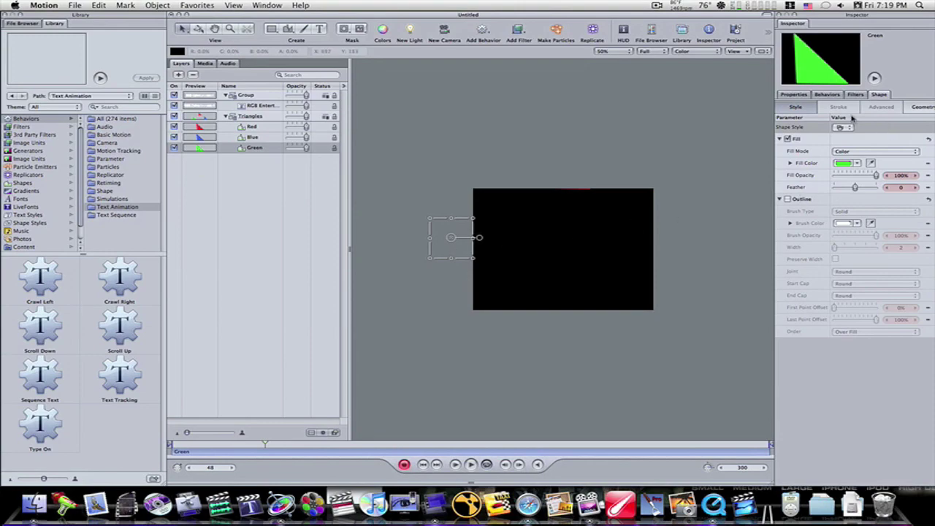
click(788, 94)
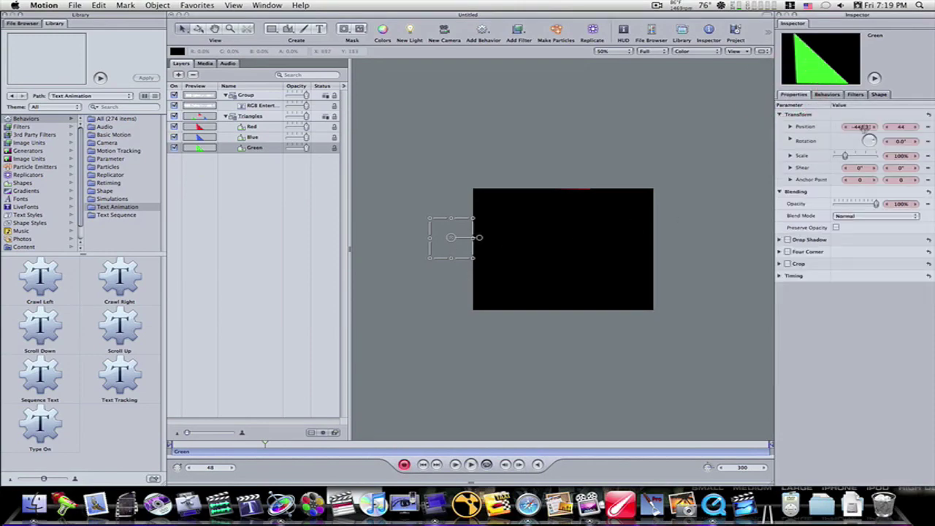
double_click(863, 127)
text(0)
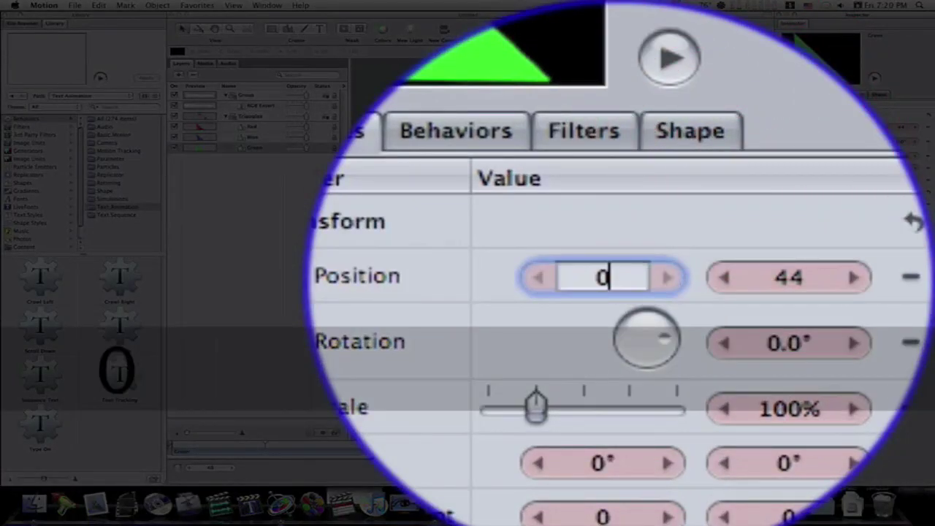
double_click(789, 277)
text(0)
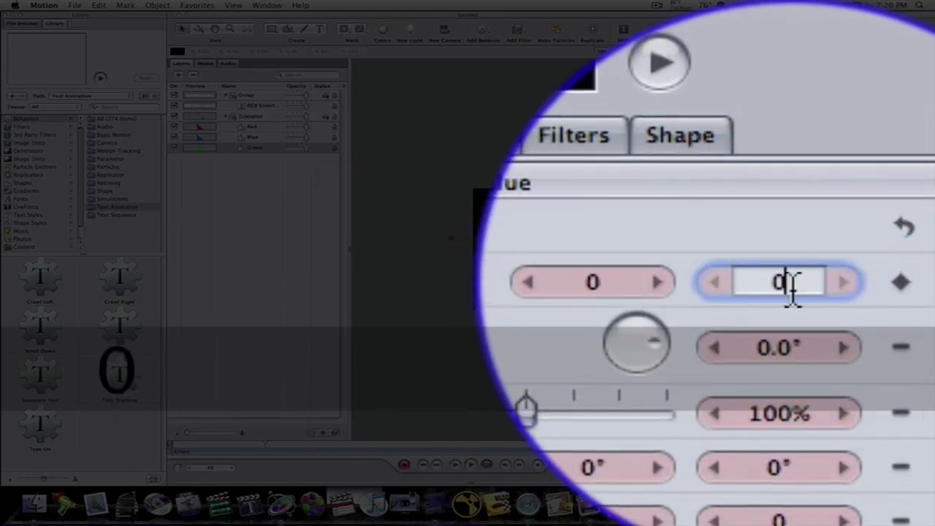
key(Return)
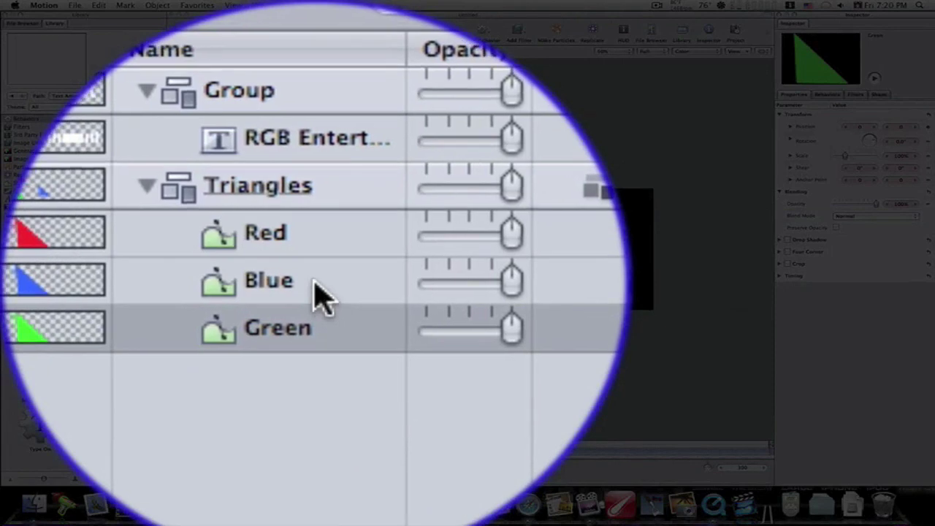
Keyframe the Blue triangle at position 0, 0 on frame 48.
click(322, 293)
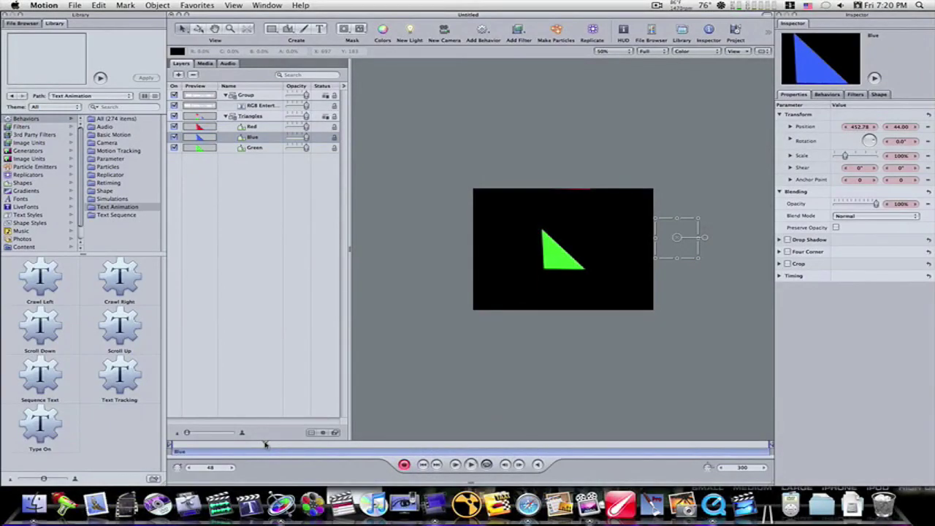
drag(265, 445, 171, 445)
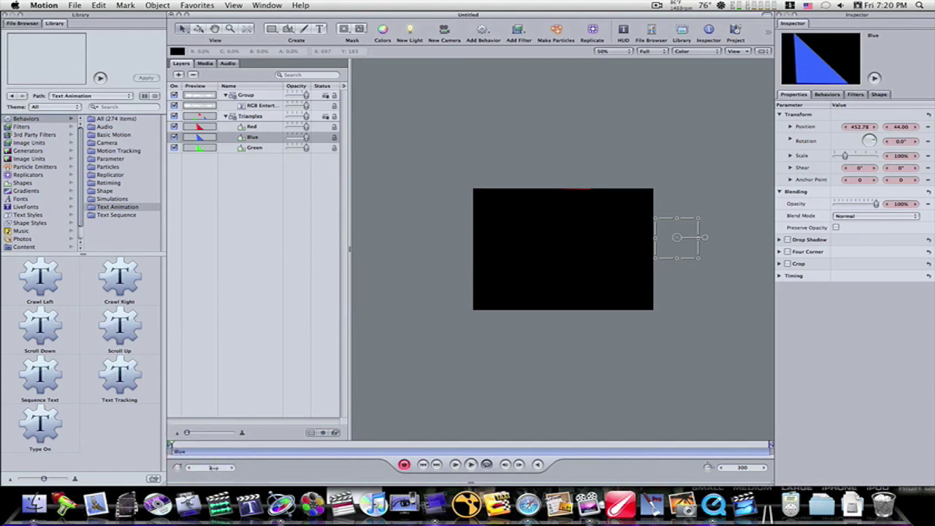
text(48)
key(Return)
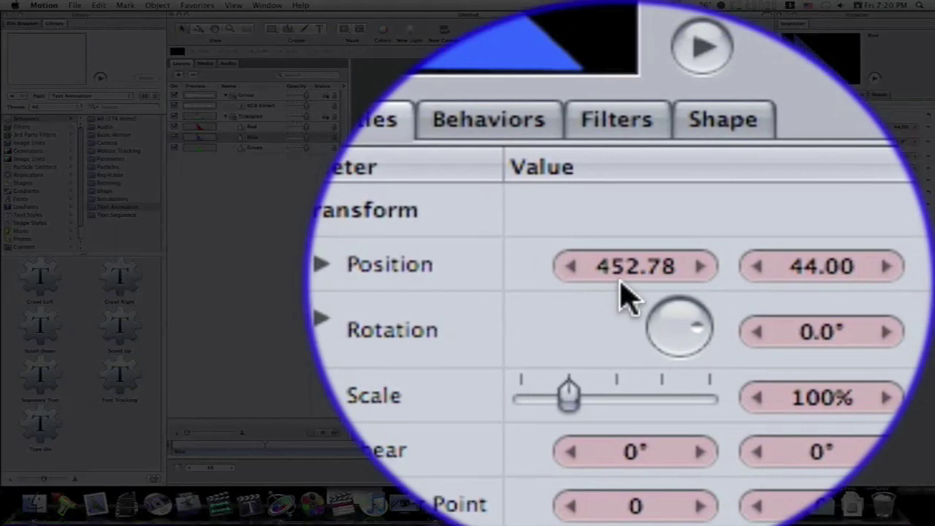
click(858, 127)
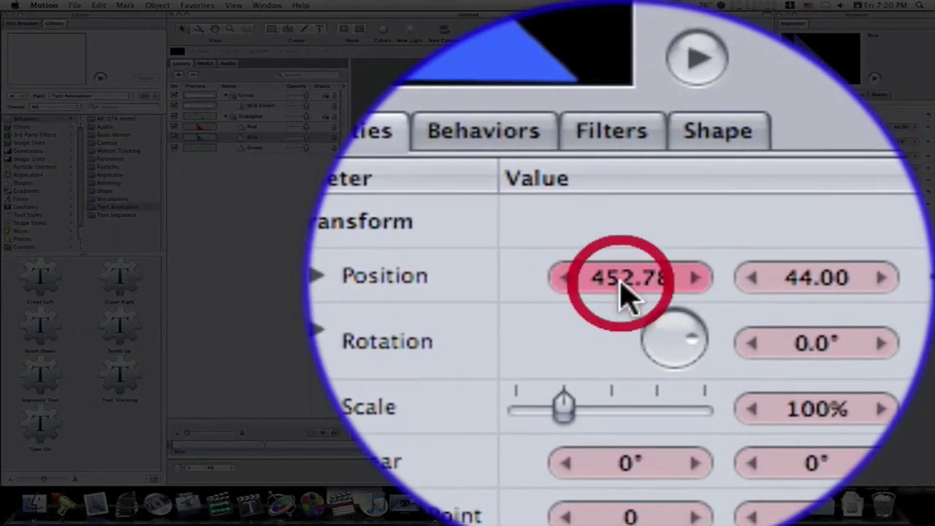
text(0)
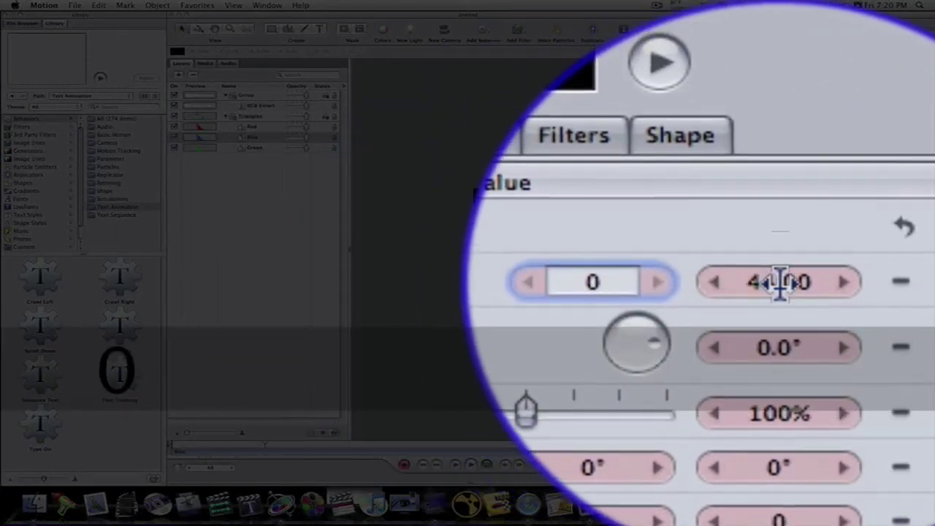
click(780, 284)
text(0)
key(Return)
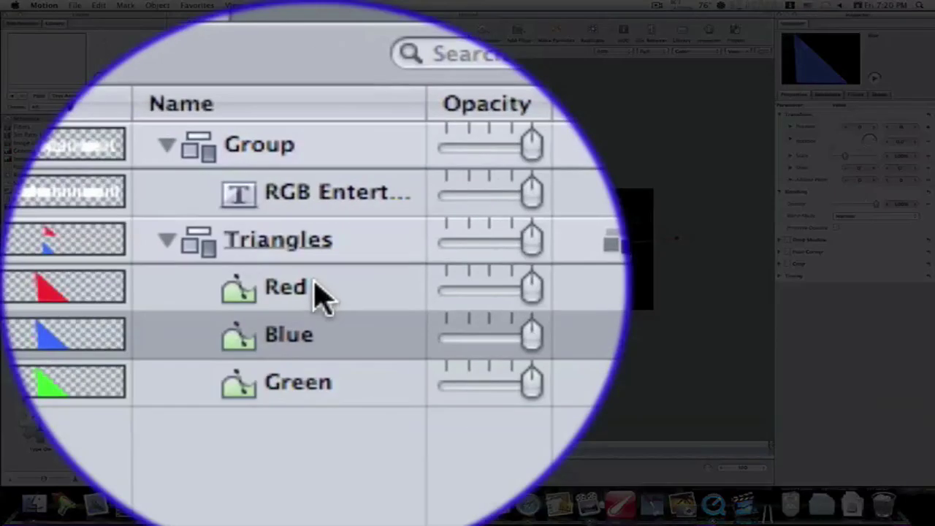
Keyframe the Red triangle at position 0, 0 on frame 48 and turn off keyframe recording.
click(259, 128)
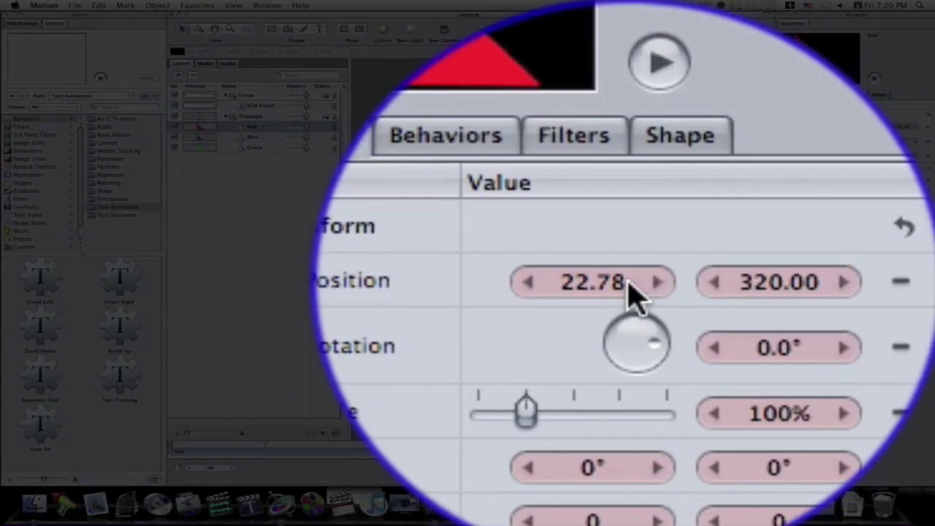
click(619, 281)
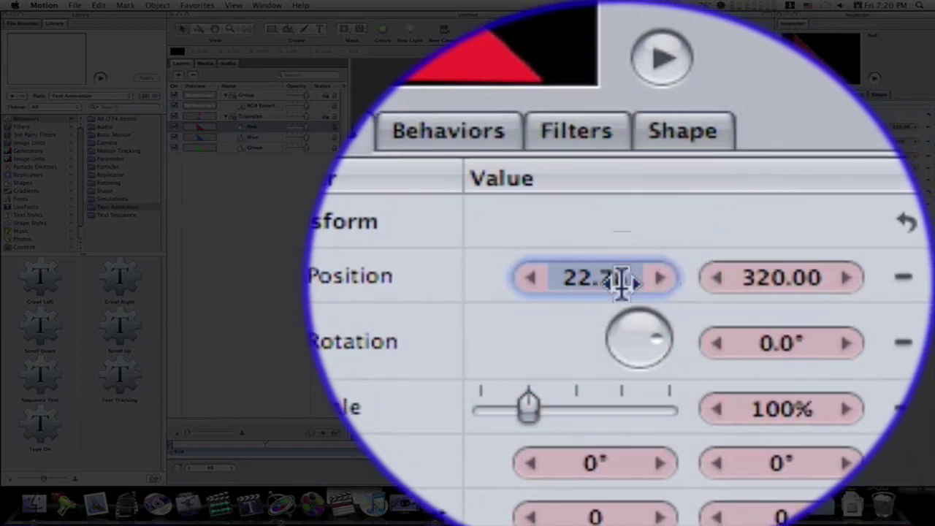
text(0)
click(763, 279)
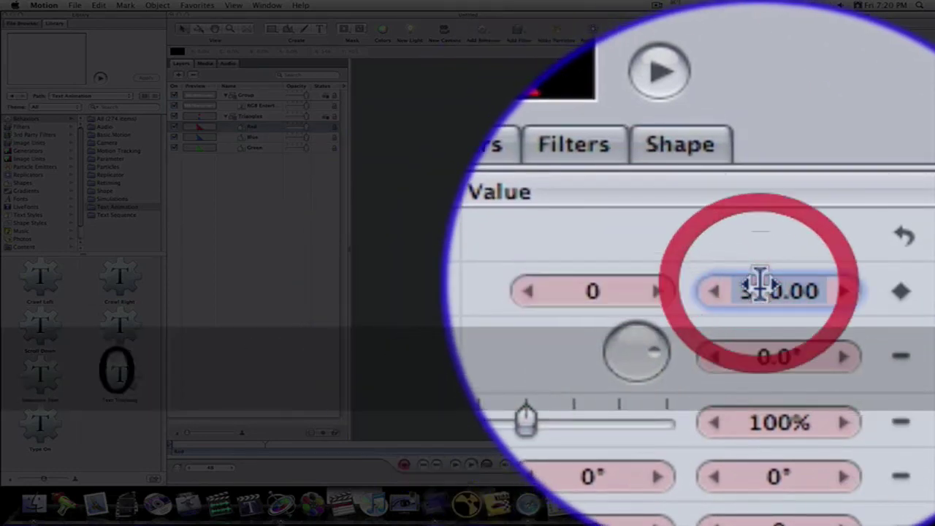
text(0)
key(Return)
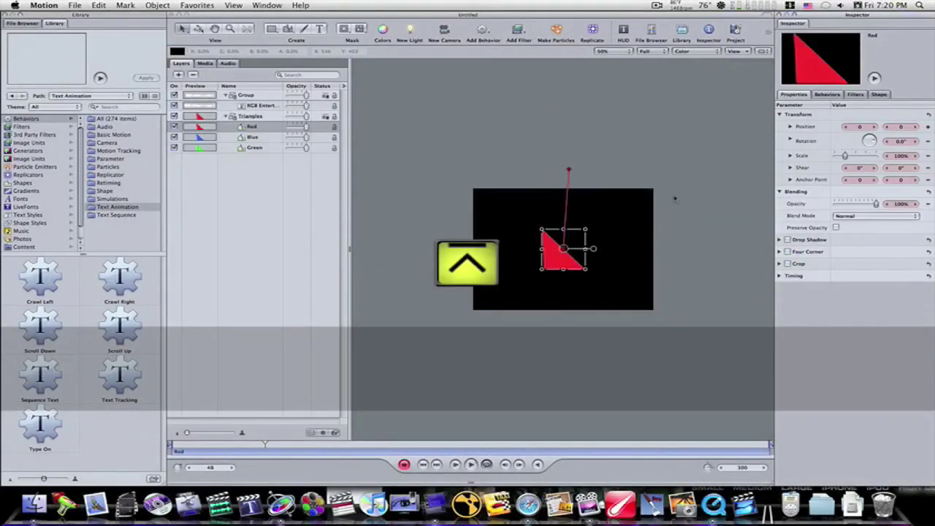
click(404, 464)
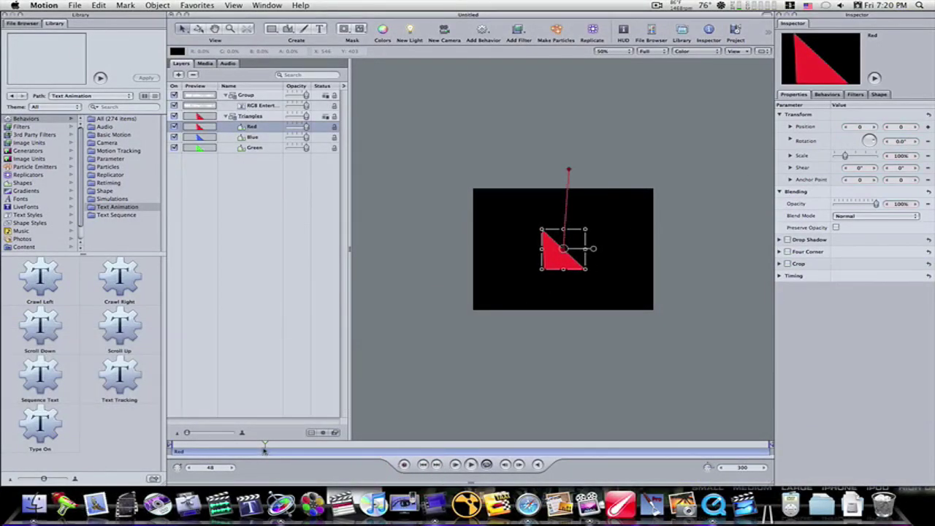
Move to frame 24, then show the Blend Mode column in the layers list and hide the Opacity column.
drag(265, 444, 217, 474)
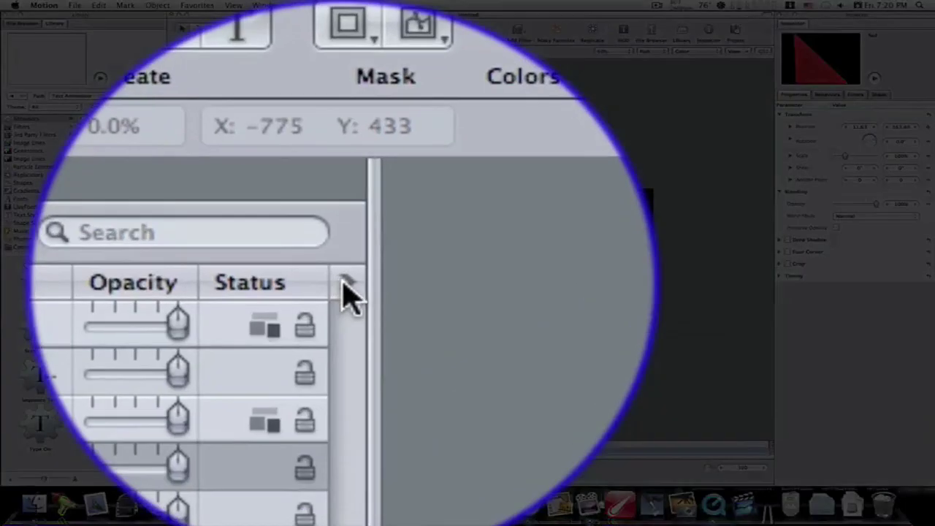
click(341, 87)
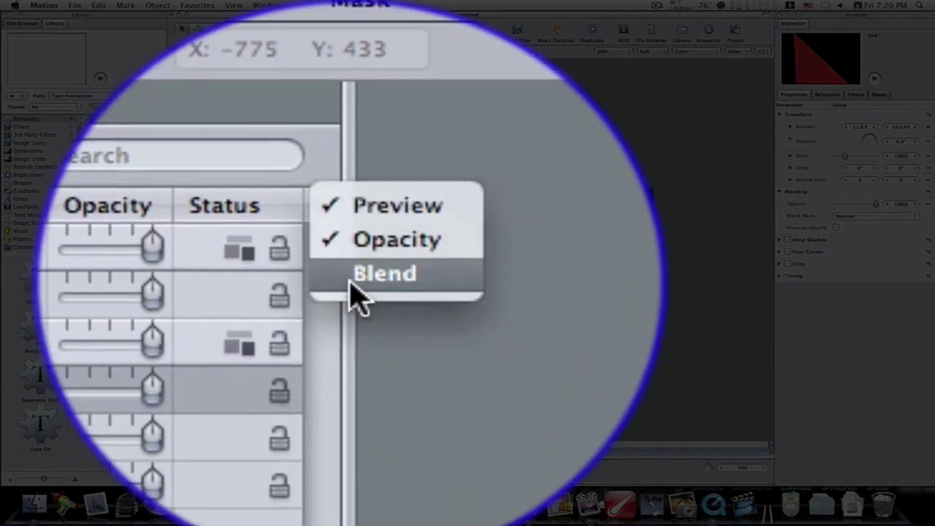
click(350, 282)
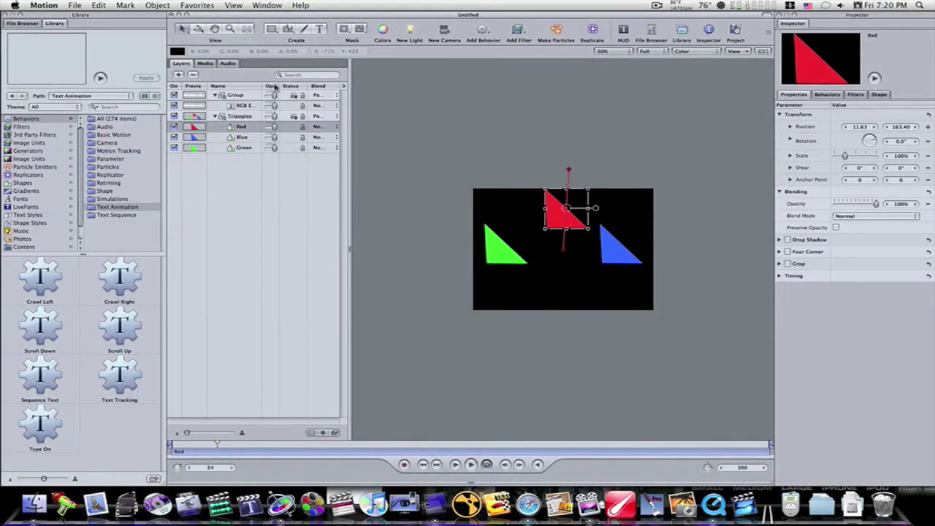
drag(283, 85, 276, 86)
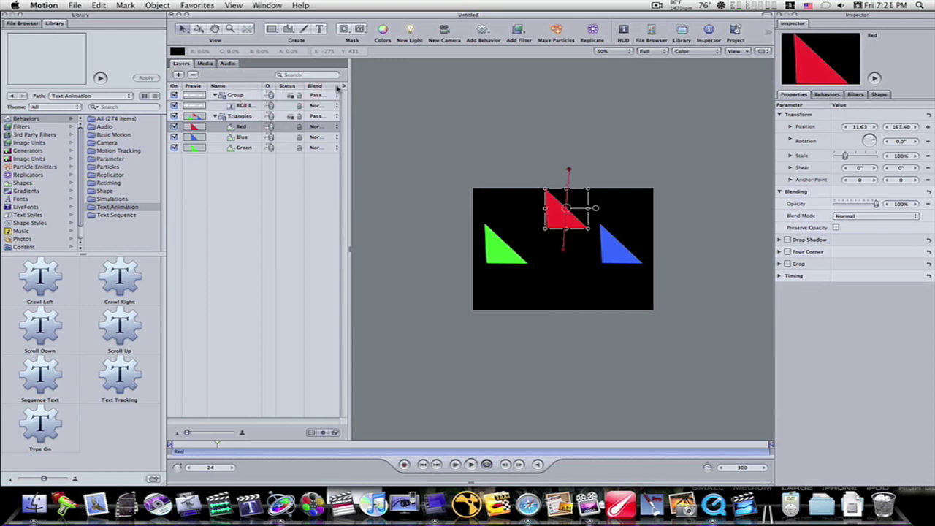
click(342, 87)
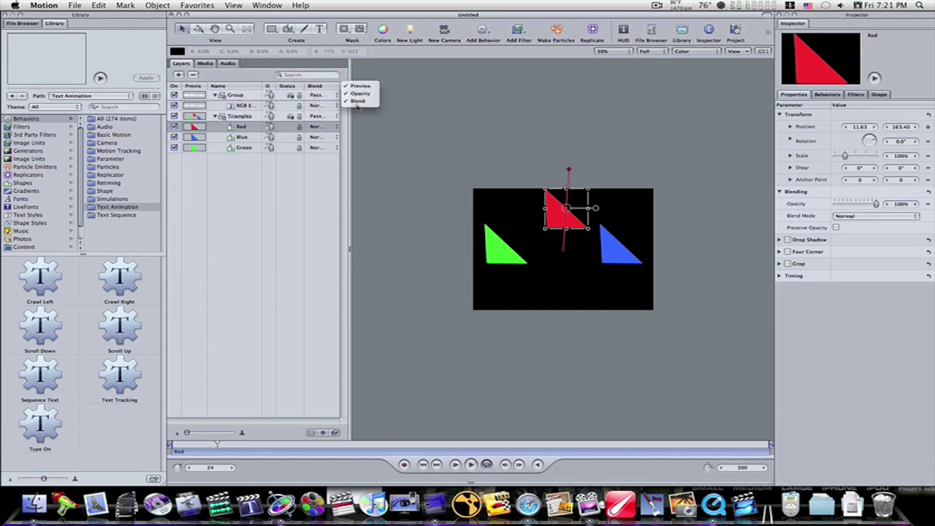
click(361, 95)
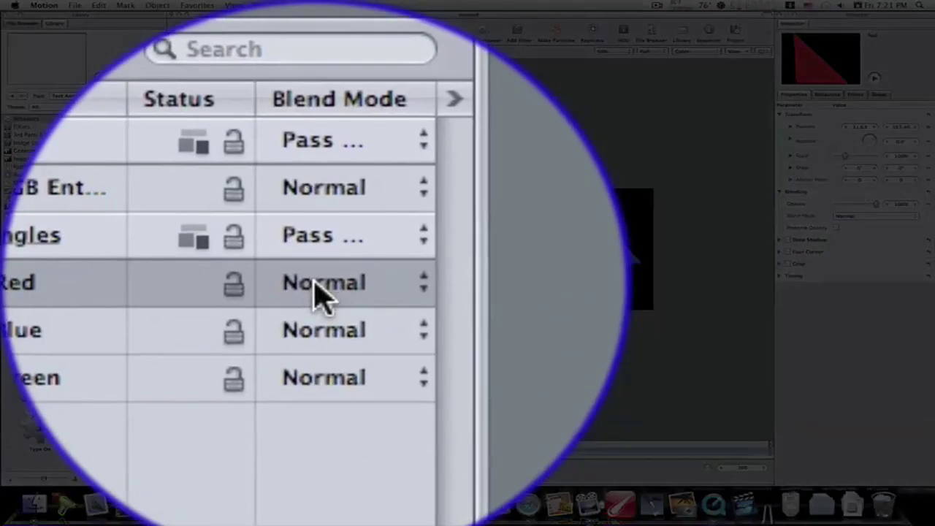
Set the blend mode of the Red, Blue and Green triangles to Add.
click(313, 127)
click(315, 203)
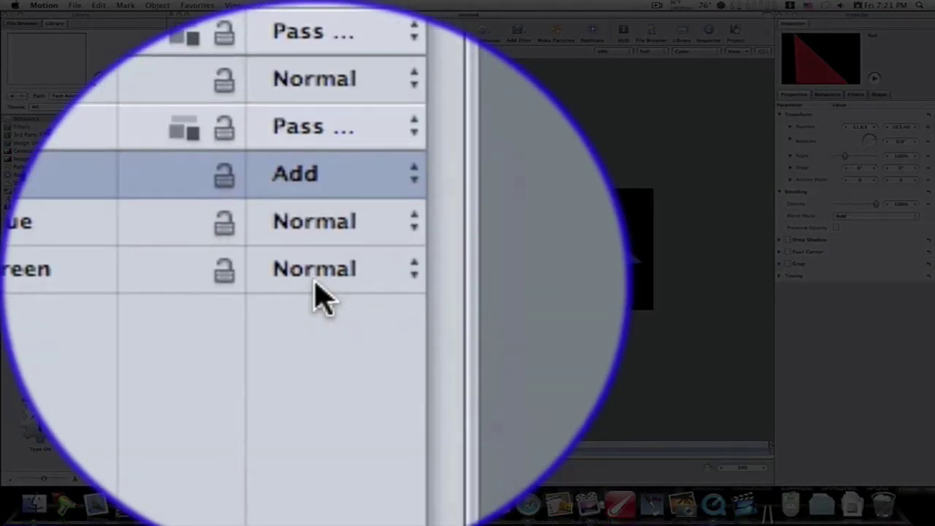
click(314, 280)
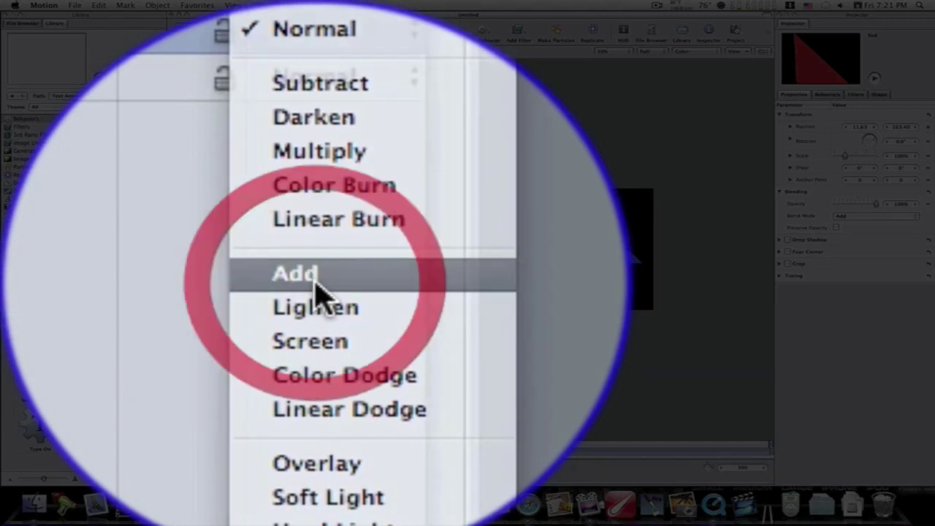
click(315, 282)
click(318, 292)
click(323, 296)
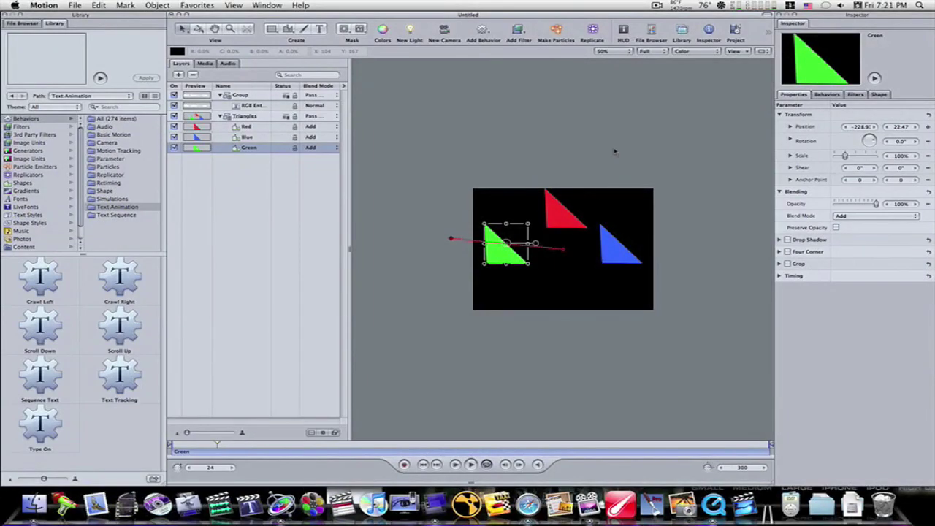
On frame 48, keyframe the RGB Entertainment text straight up to just beneath the triangle, at about Y -145, and turn off keyframe recording.
click(612, 51)
click(605, 79)
mouse_move(216, 443)
mouse_down()
mouse_move(270, 449)
mouse_move(217, 455)
mouse_up()
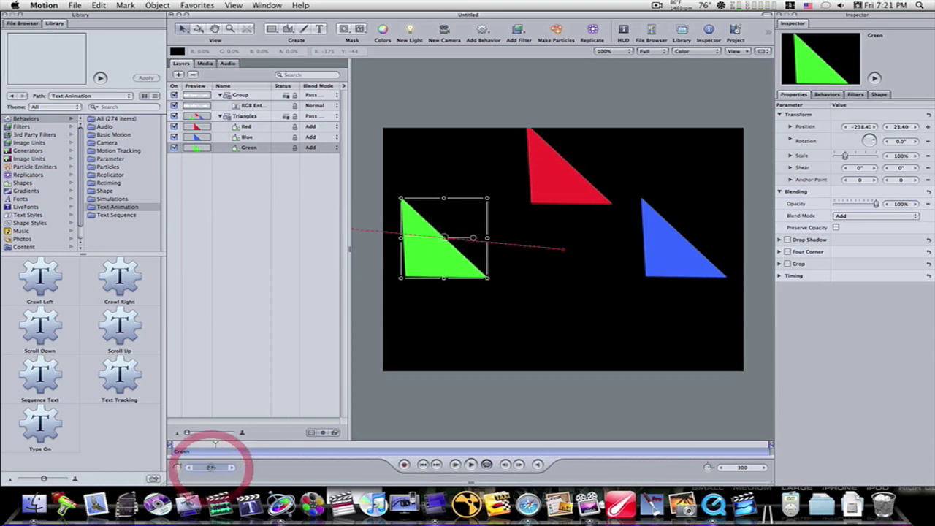
key(Up)
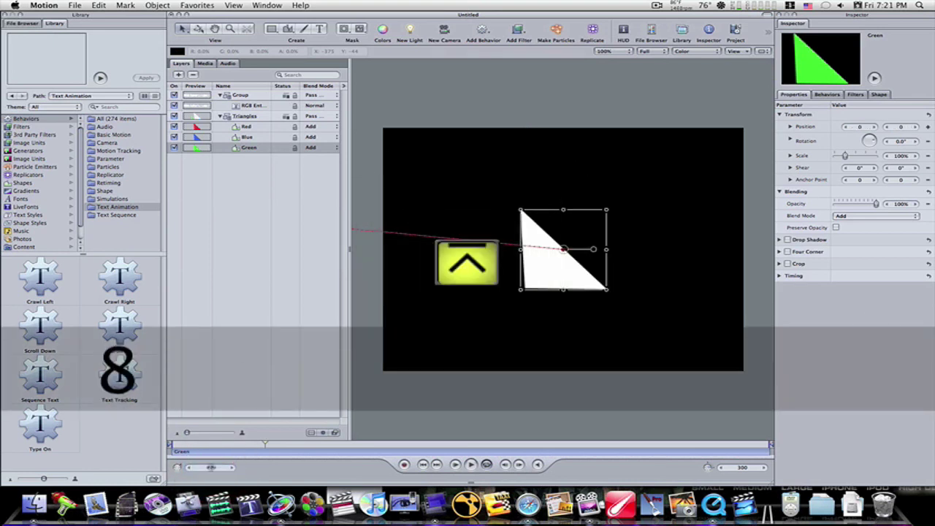
click(265, 106)
click(404, 463)
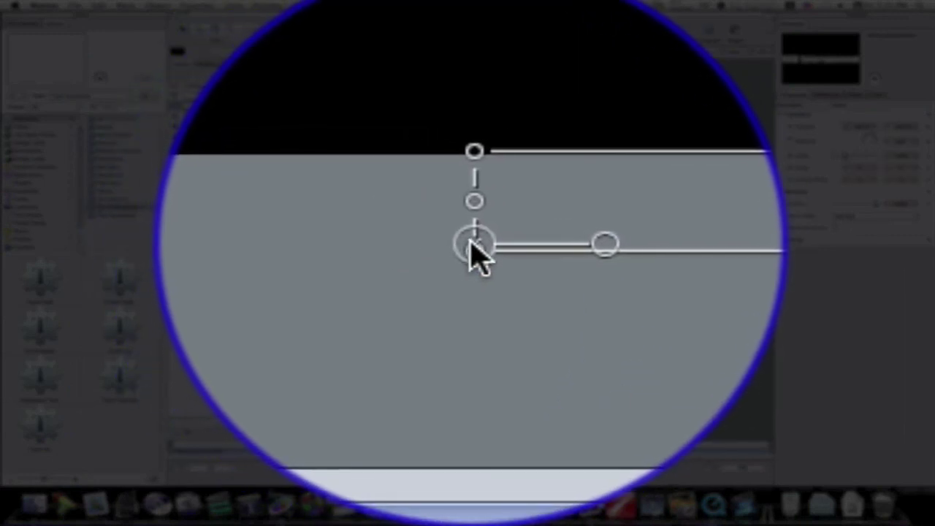
click(472, 252)
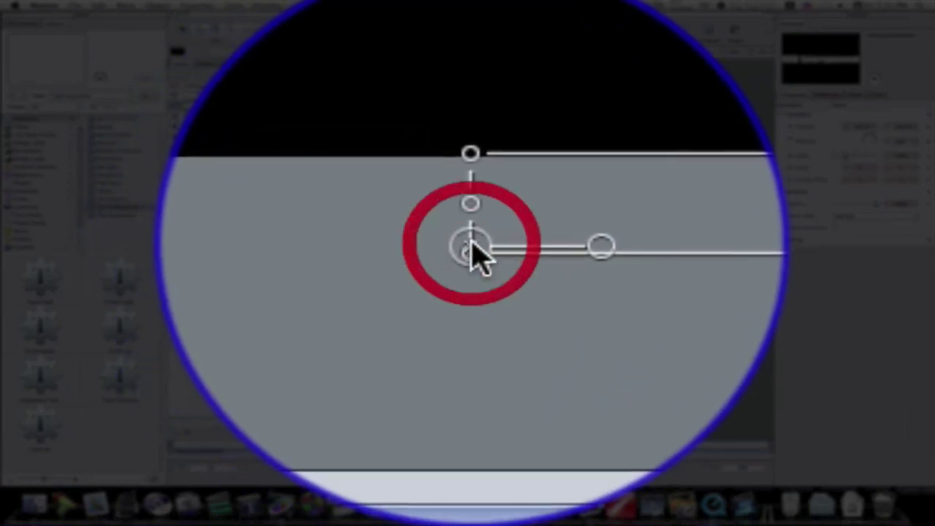
mouse_move(471, 252)
mouse_down()
mouse_move(474, 186)
mouse_move(473, 334)
mouse_move(471, 322)
mouse_up()
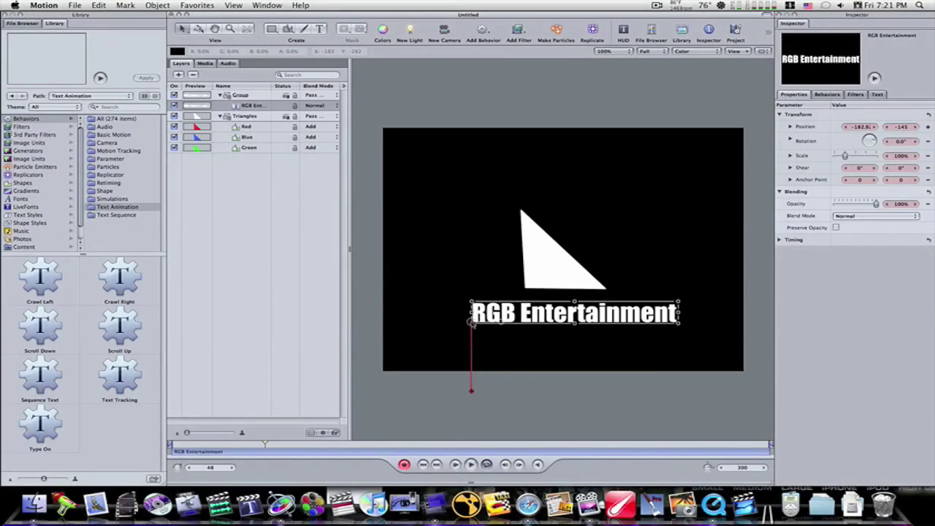
click(405, 465)
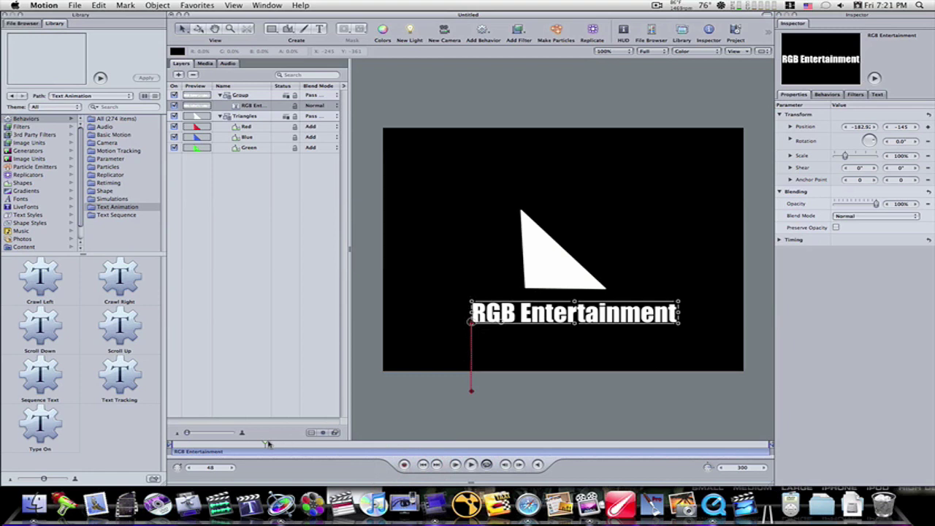
Set the end of the play range at frame 63 and play the animation.
mouse_move(268, 444)
mouse_down()
mouse_move(171, 443)
mouse_move(281, 448)
mouse_up()
click(116, 400)
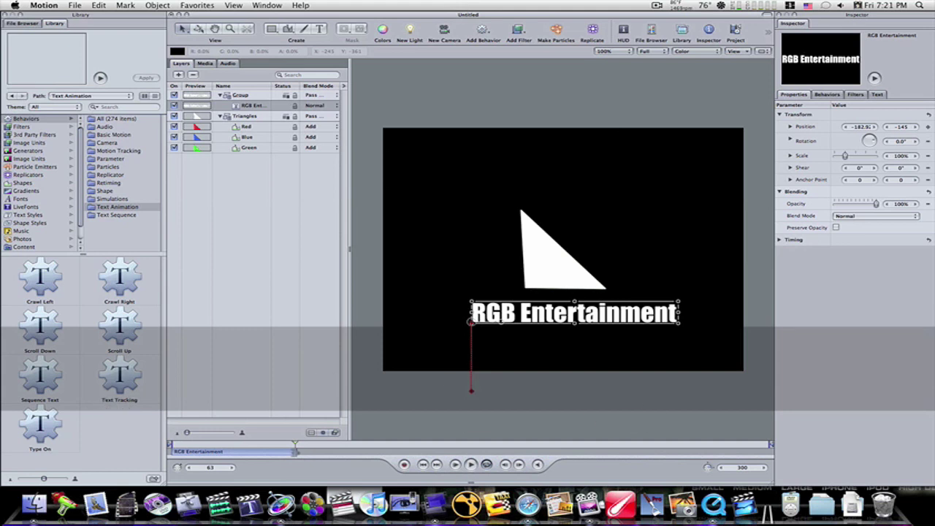
key(super+alt+o)
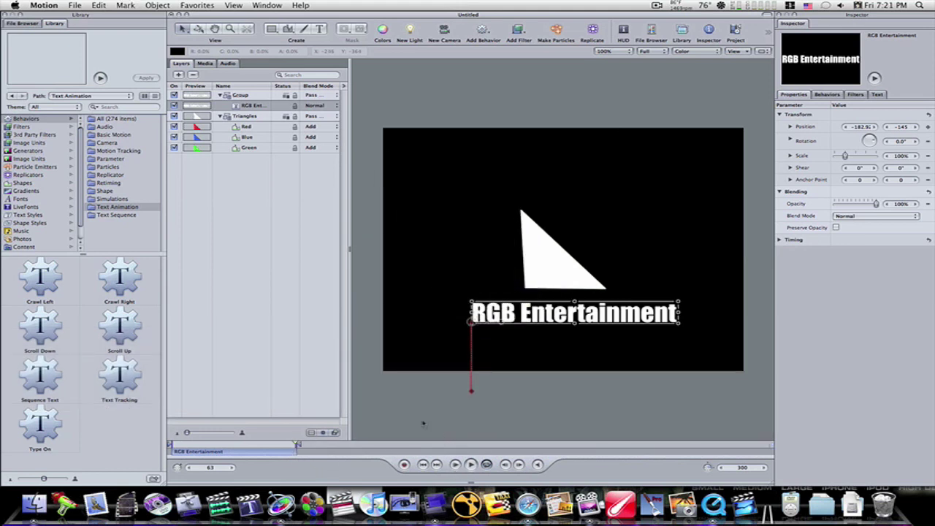
click(388, 383)
key(space)
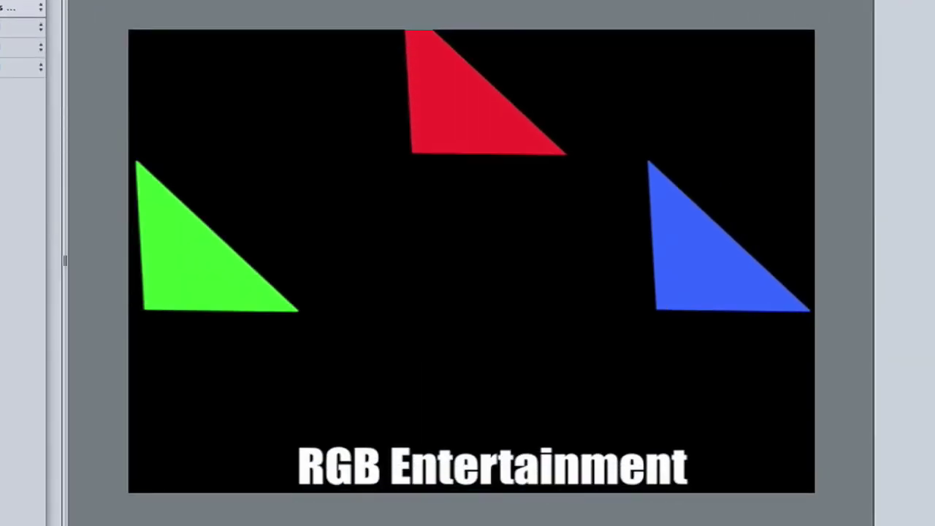